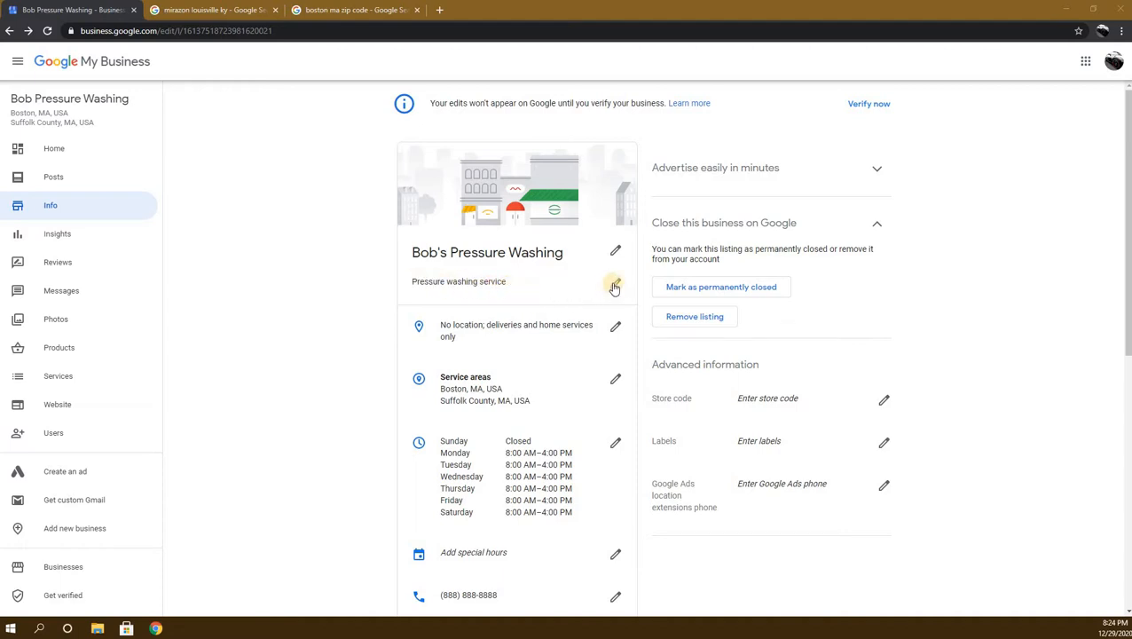
Step: Open the business category settings and add Painter as an additional category
{"action": "left_click", "coordinate": [614, 284]}
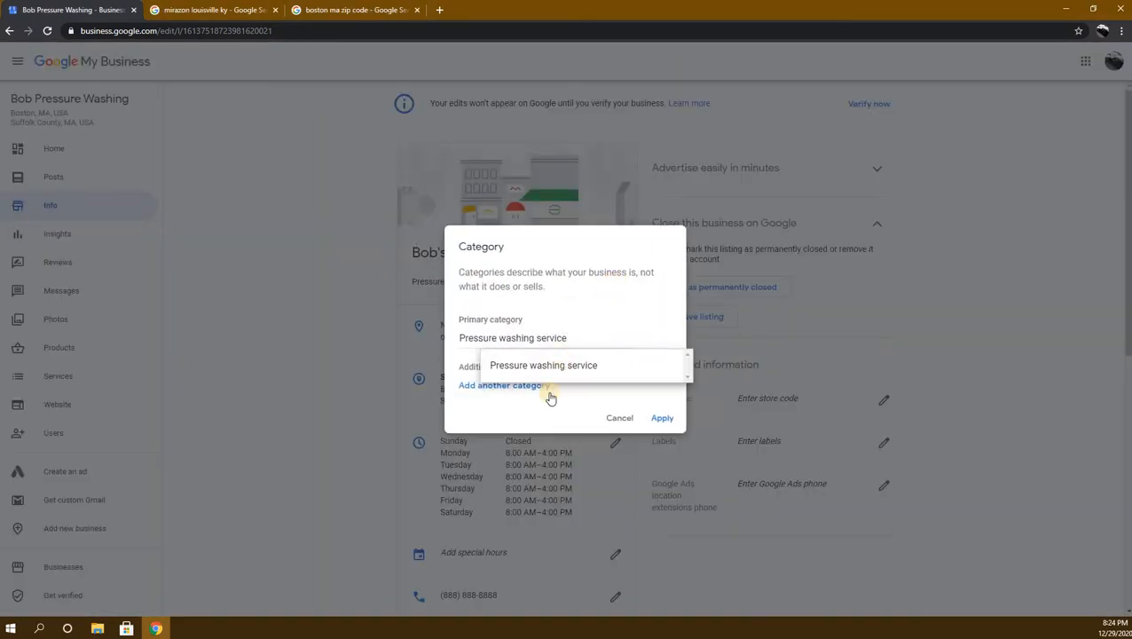
{"action": "left_click", "coordinate": [489, 386]}
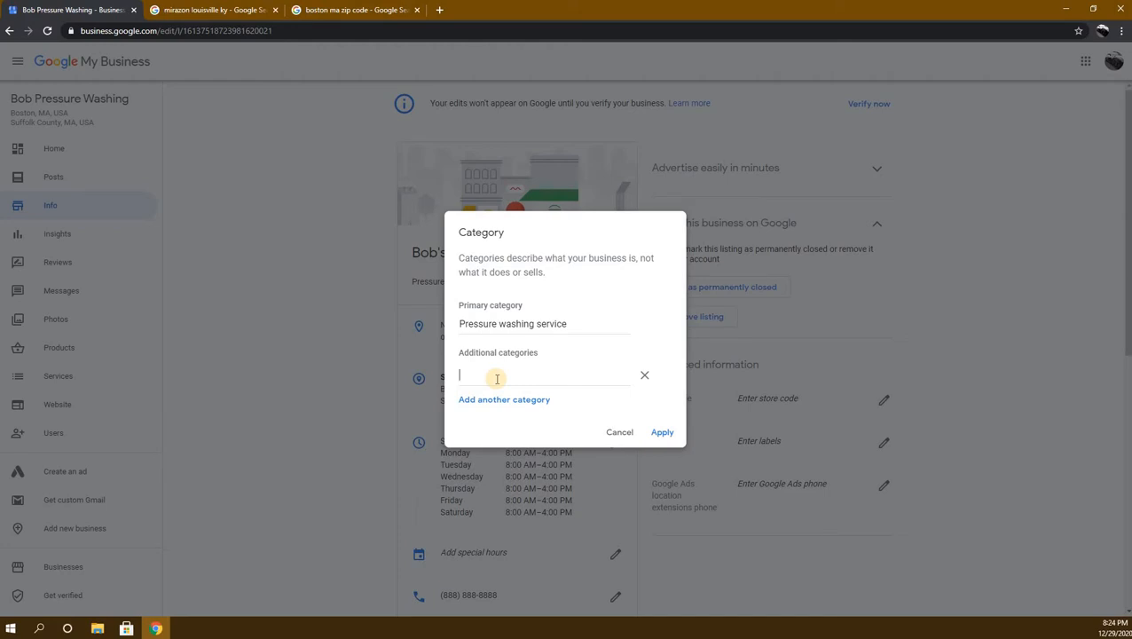
{"action": "type", "text": "Pain"}
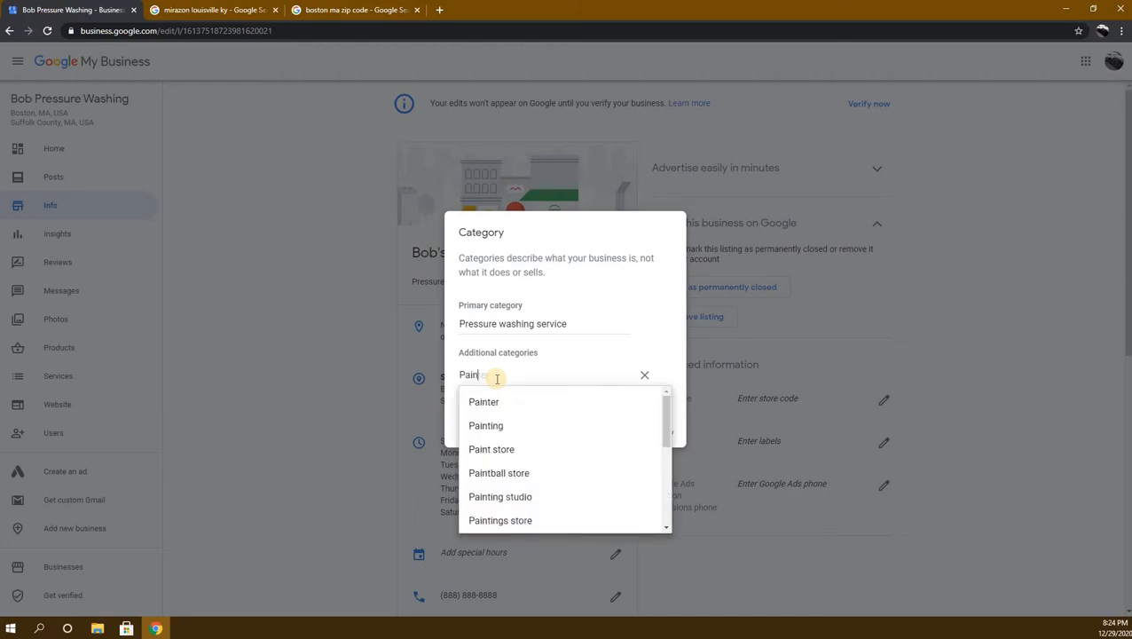
{"action": "type", "text": "ter"}
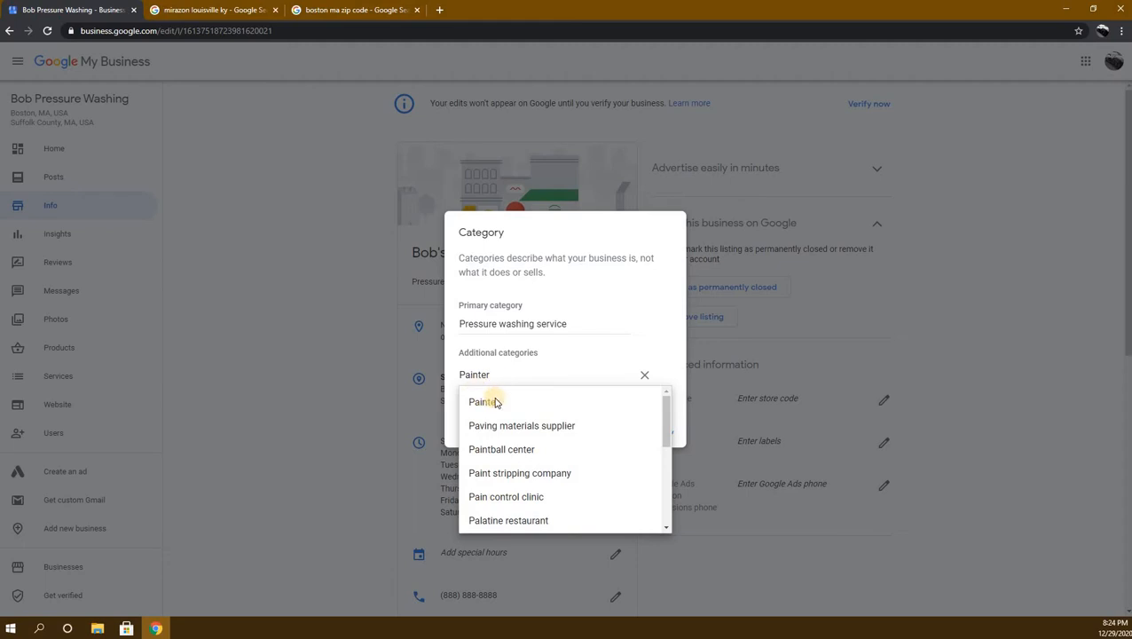
{"action": "left_click", "coordinate": [513, 413]}
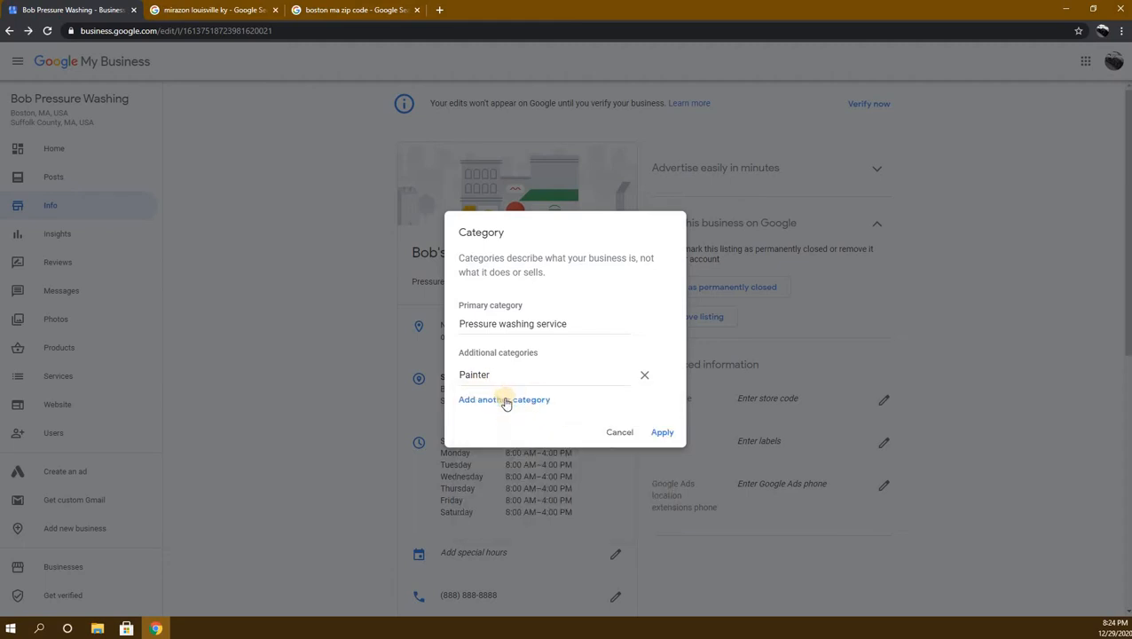
Step: Add Graffiti removal service as a second additional category and apply the category changes
{"action": "left_click", "coordinate": [492, 398]}
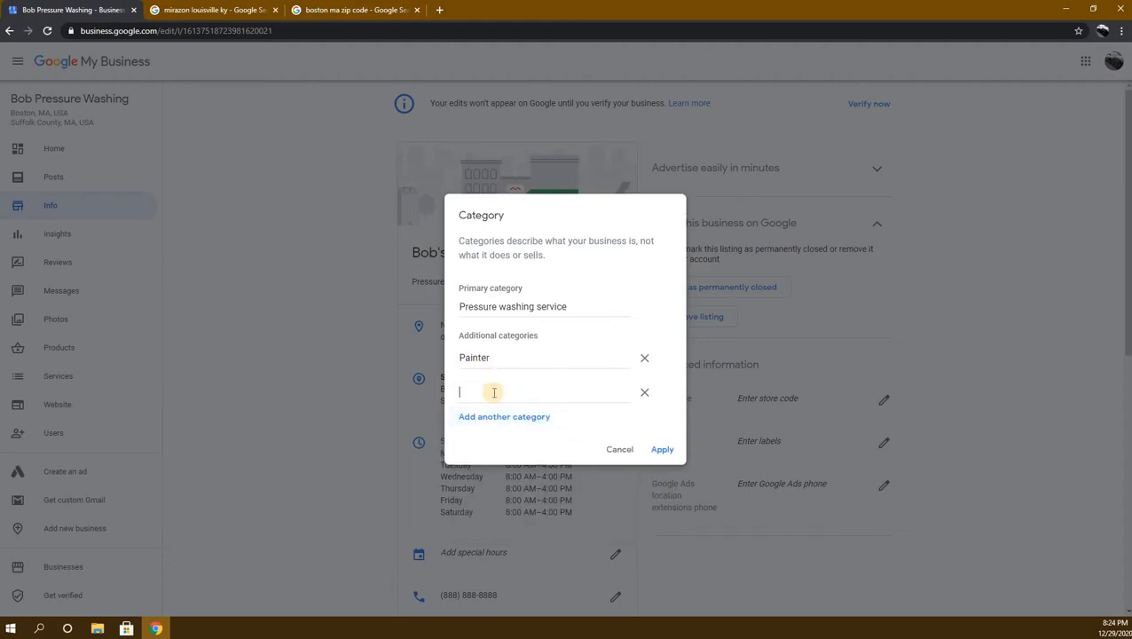
{"action": "type", "text": "Graffiti"}
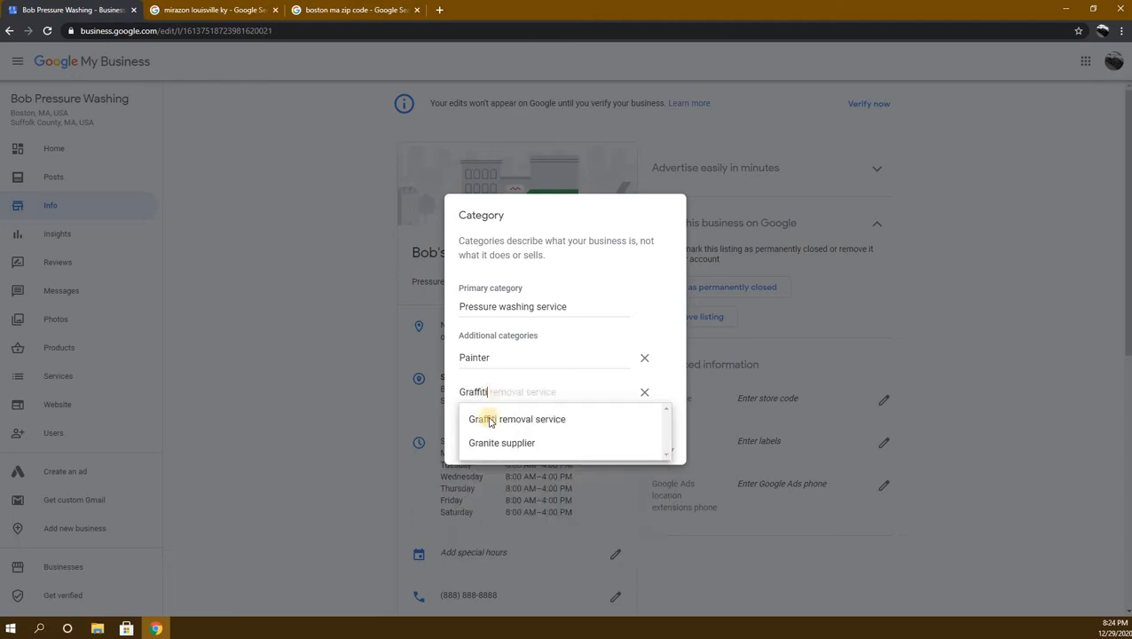
{"action": "left_click", "coordinate": [488, 420]}
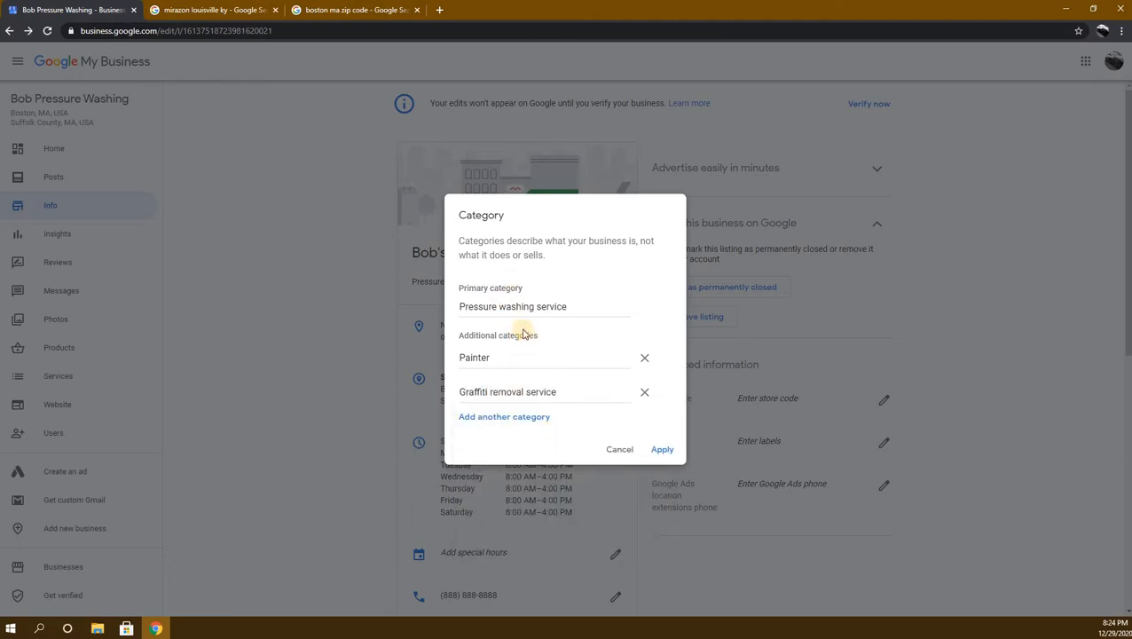
{"action": "left_click", "coordinate": [668, 456]}
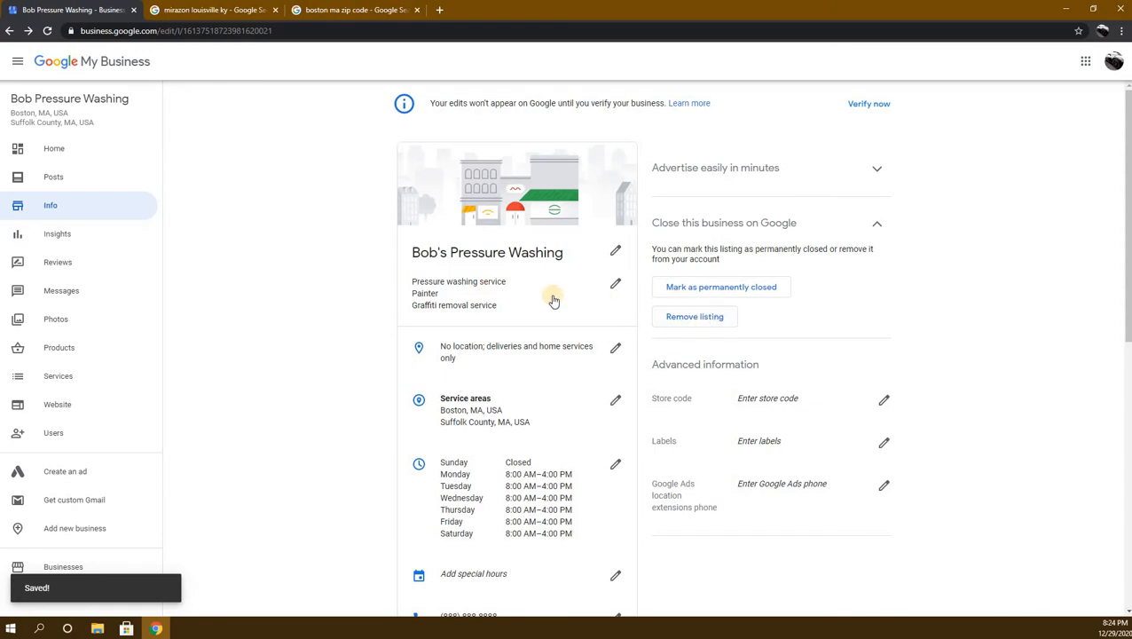
Step: Open the Posts section of the business listing
{"action": "left_click", "coordinate": [55, 178]}
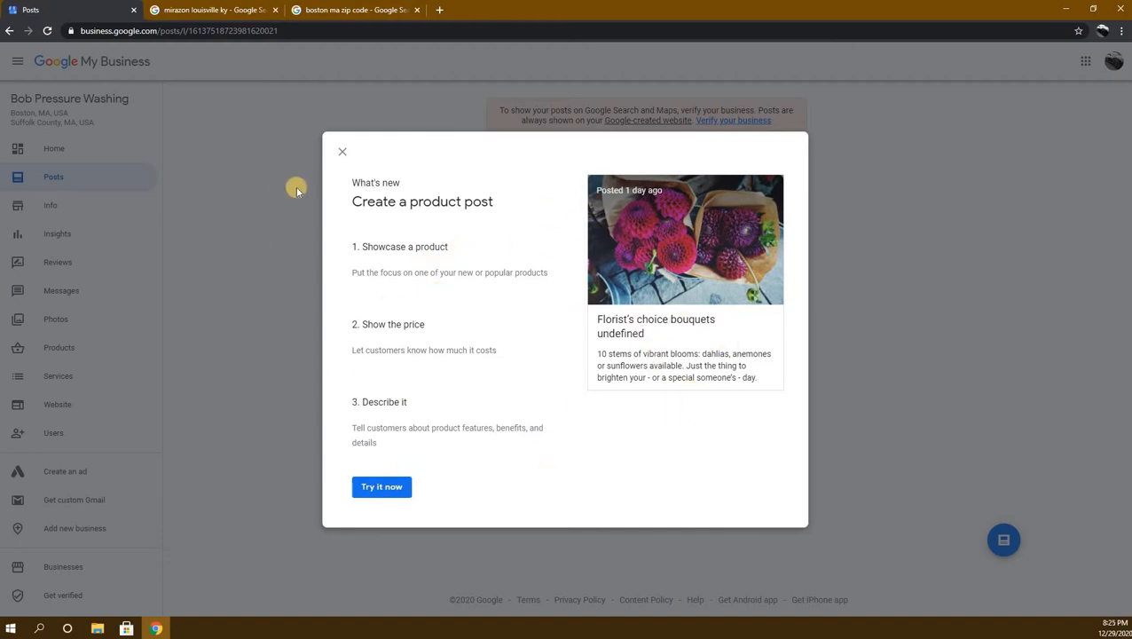
Step: Examine the posts on Mirazon's business listing in the open Google search, then close that search and return to the Posts page
{"action": "left_click", "coordinate": [213, 10]}
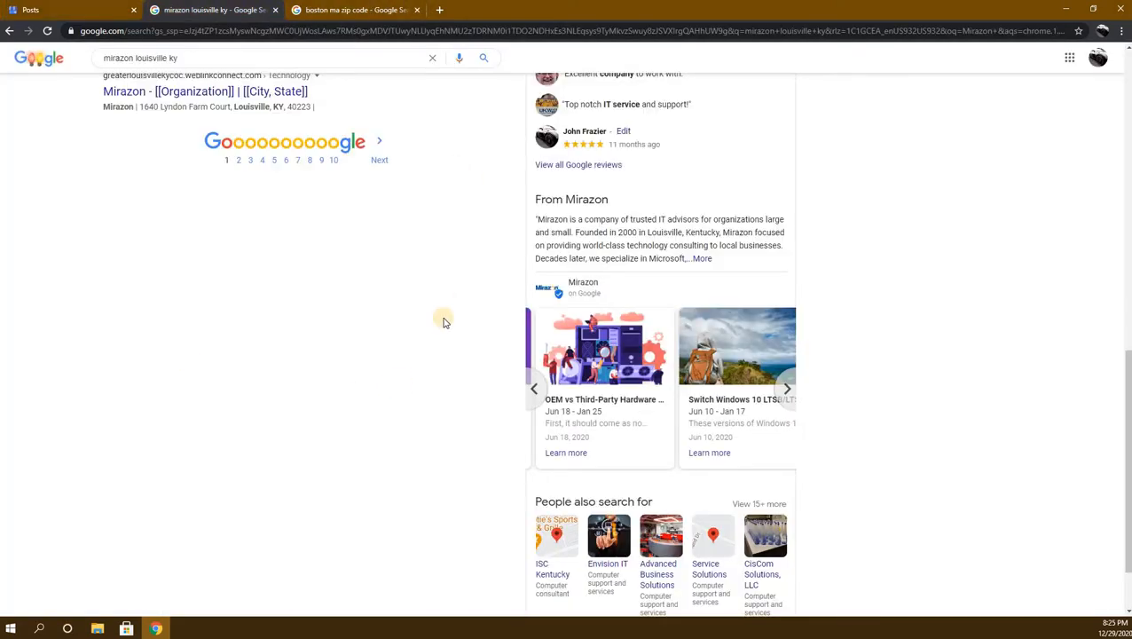
{"action": "scroll", "coordinate": [528, 457], "scroll_direction": "up", "scroll_amount": 10}
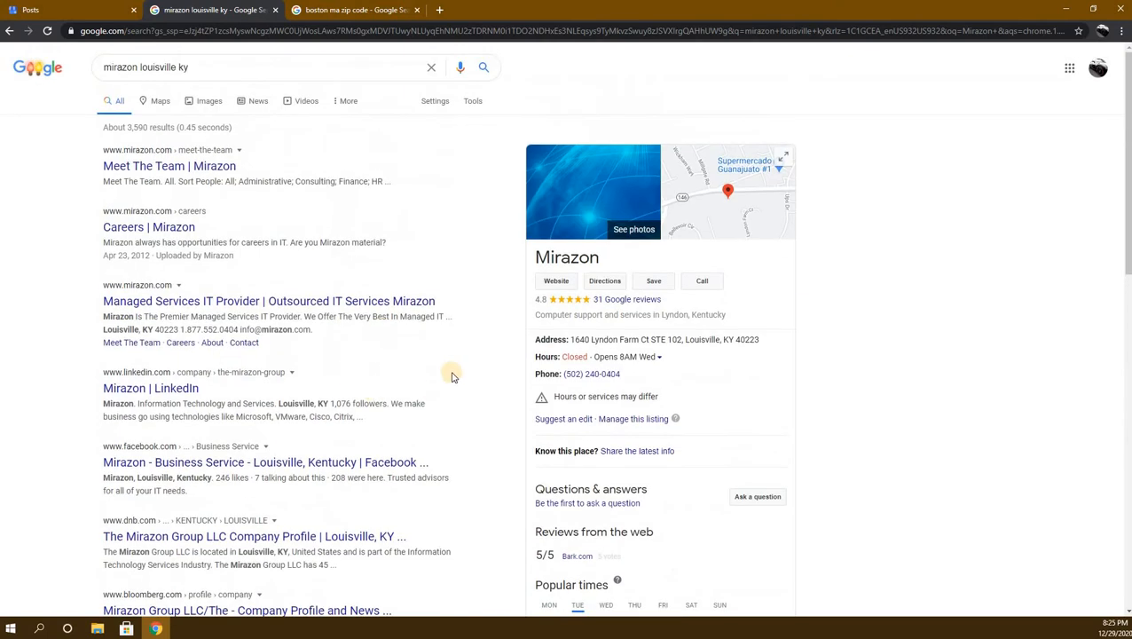
{"action": "scroll", "coordinate": [452, 376], "scroll_direction": "down", "scroll_amount": 15}
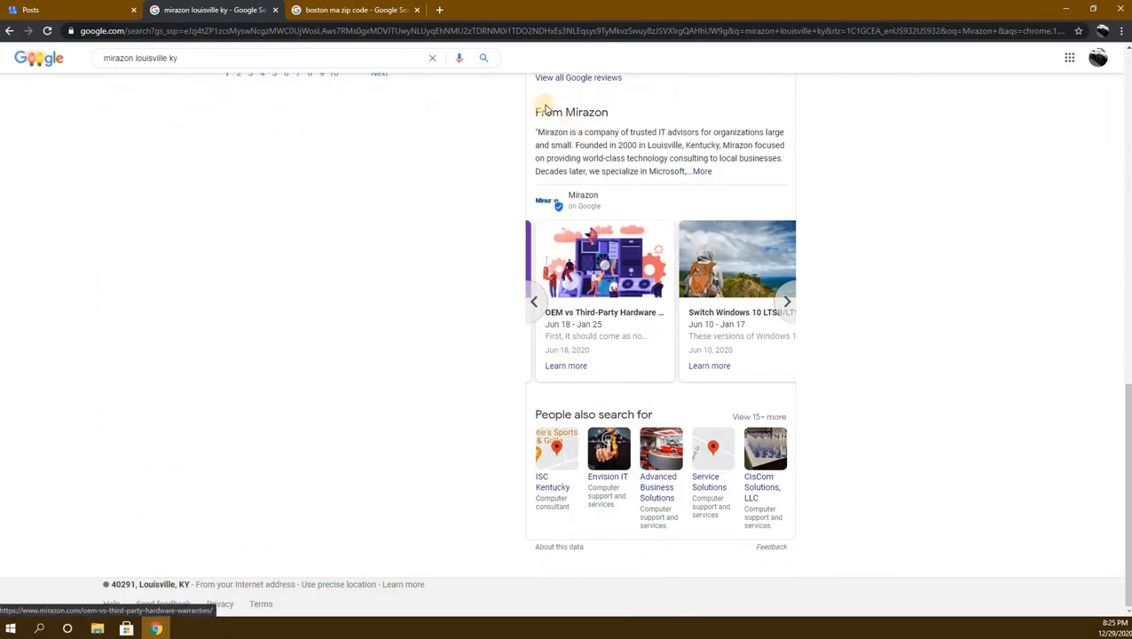
{"action": "left_click", "coordinate": [535, 304]}
{"action": "left_click", "coordinate": [534, 304]}
{"action": "left_click", "coordinate": [533, 304]}
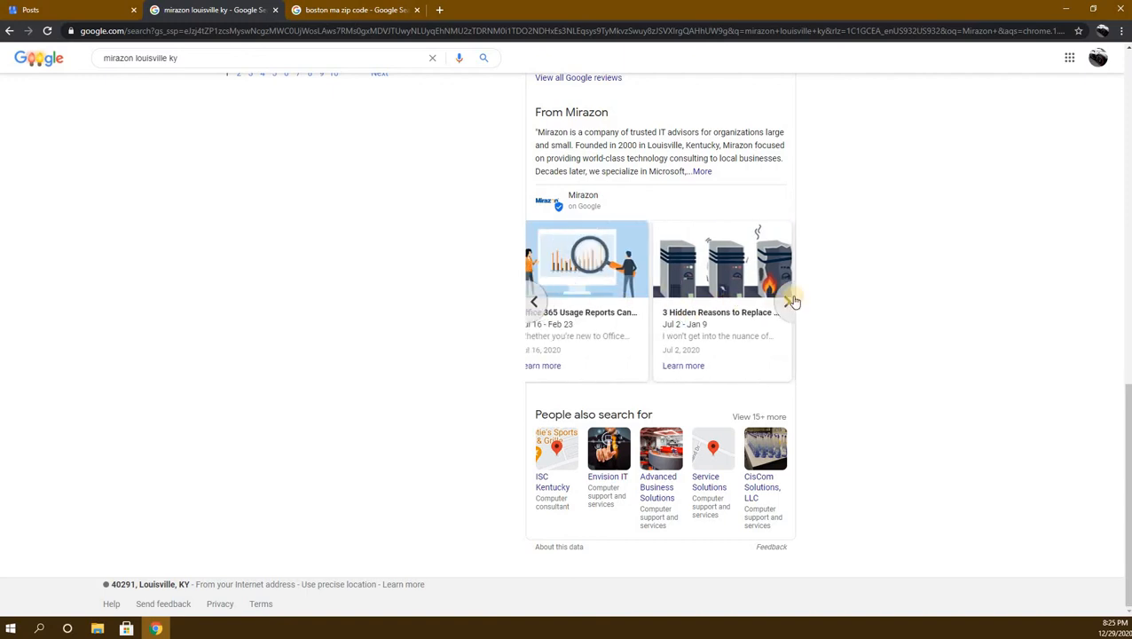
{"action": "left_click", "coordinate": [790, 303]}
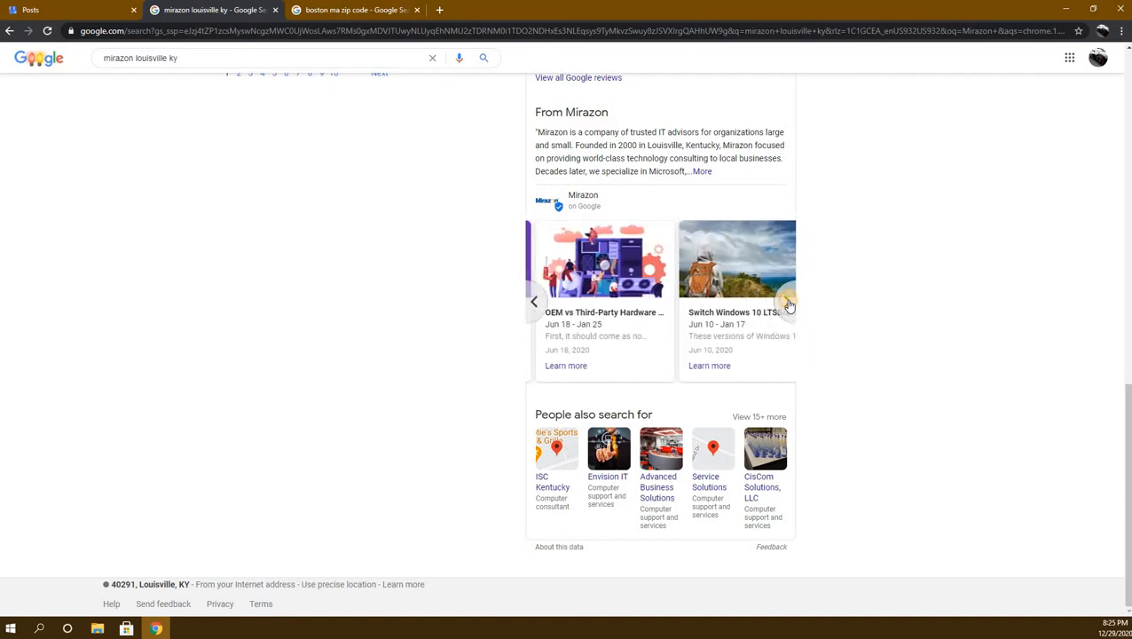
{"action": "left_click", "coordinate": [789, 304]}
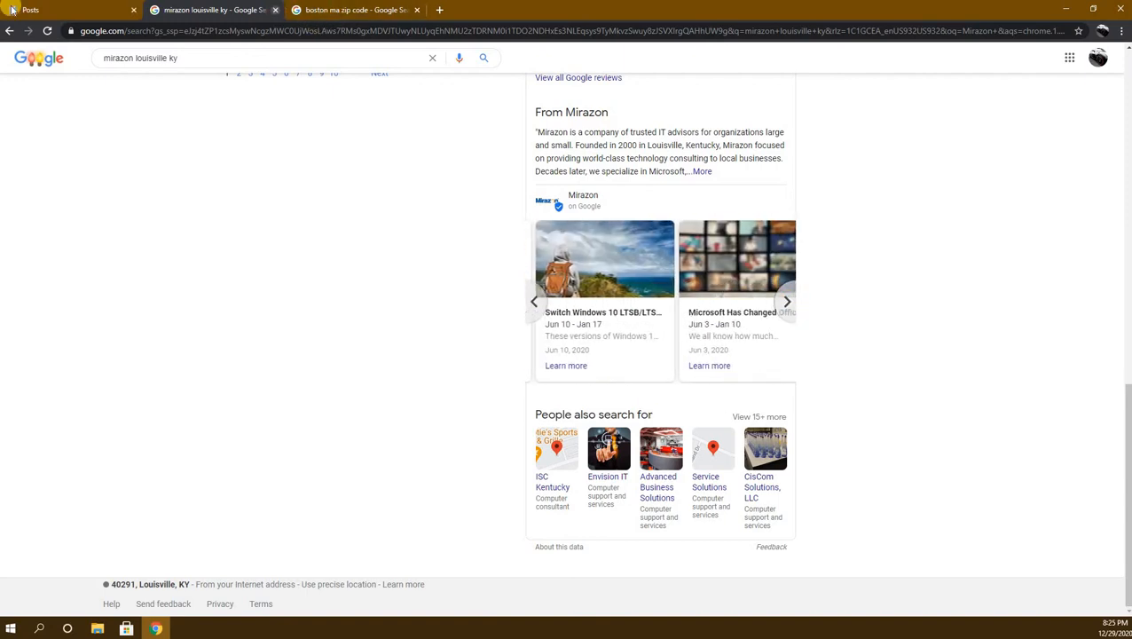
{"action": "key", "text": "ctrl+w"}
{"action": "left_click", "coordinate": [71, 7]}
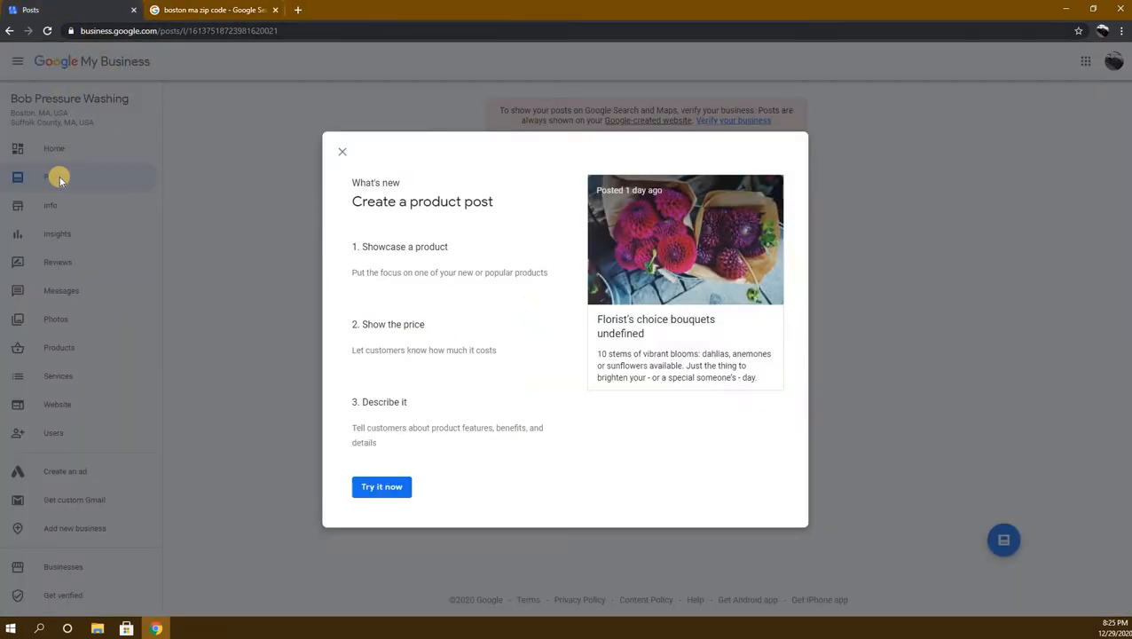
Step: Start a new Offer post and upload the blue hand-washing picture from the computer
{"action": "left_click", "coordinate": [391, 487]}
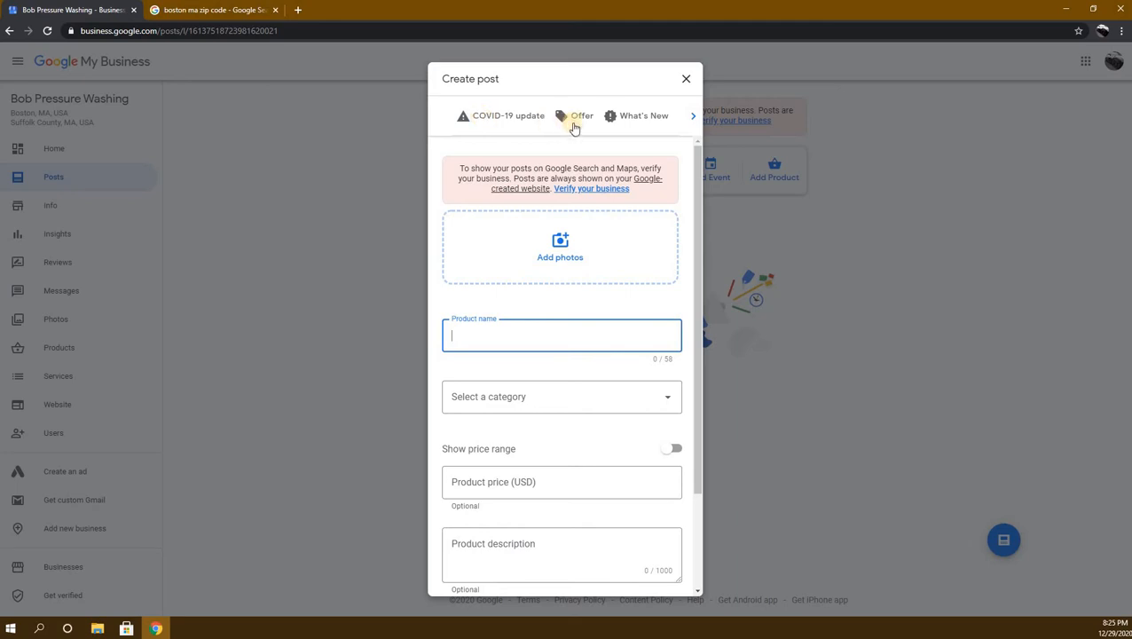
{"action": "left_click", "coordinate": [581, 116]}
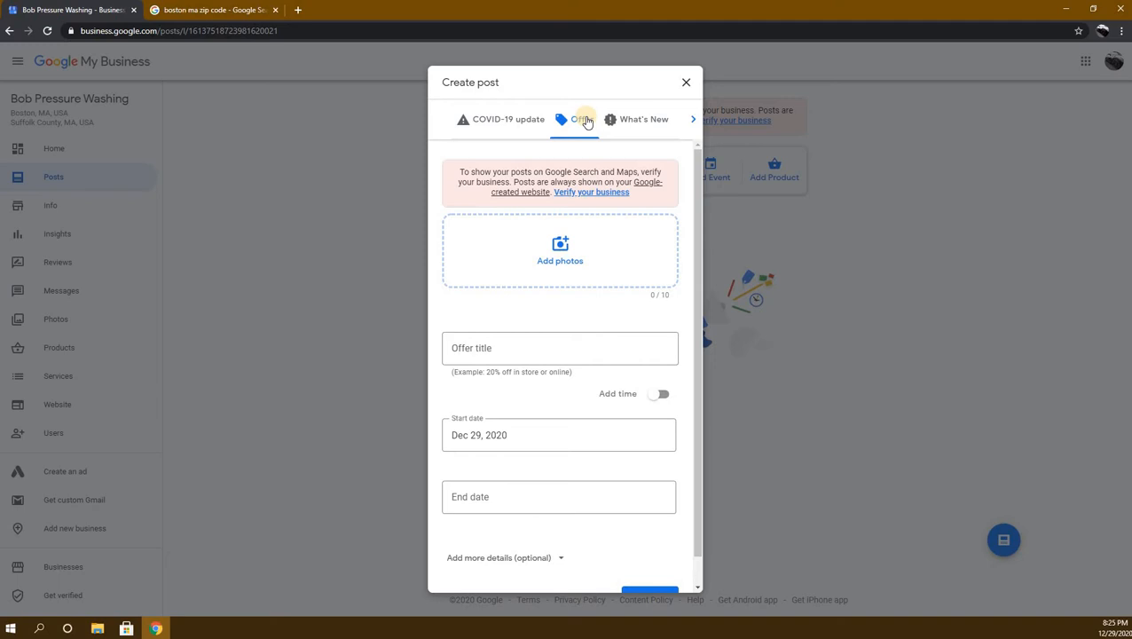
{"action": "left_click", "coordinate": [562, 244]}
{"action": "left_click", "coordinate": [559, 358]}
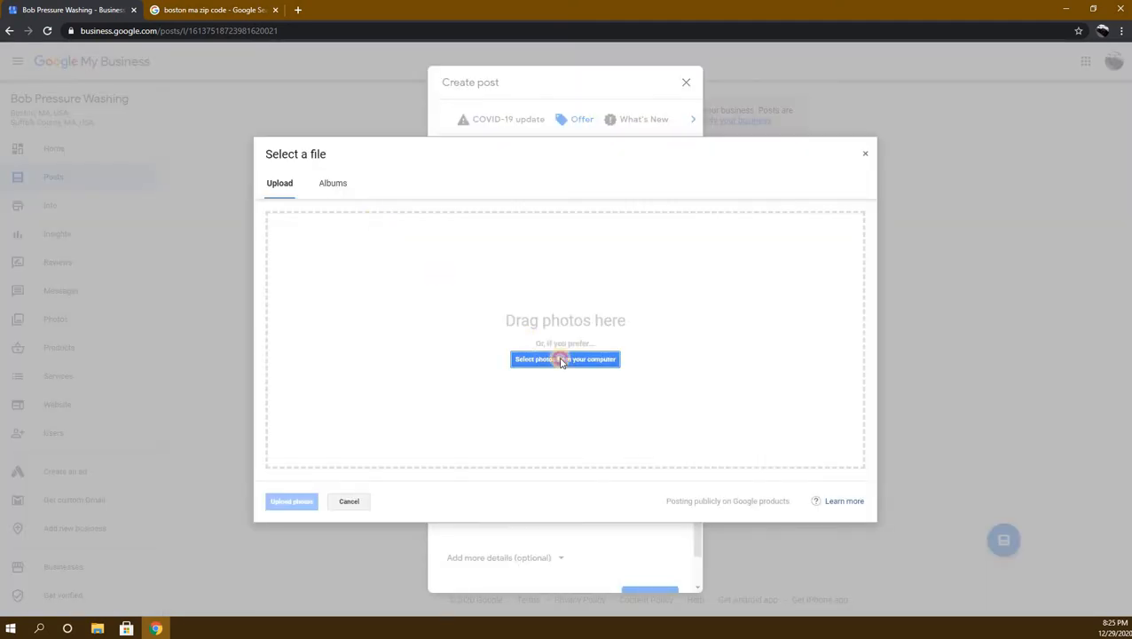
{"action": "double_click", "coordinate": [124, 100]}
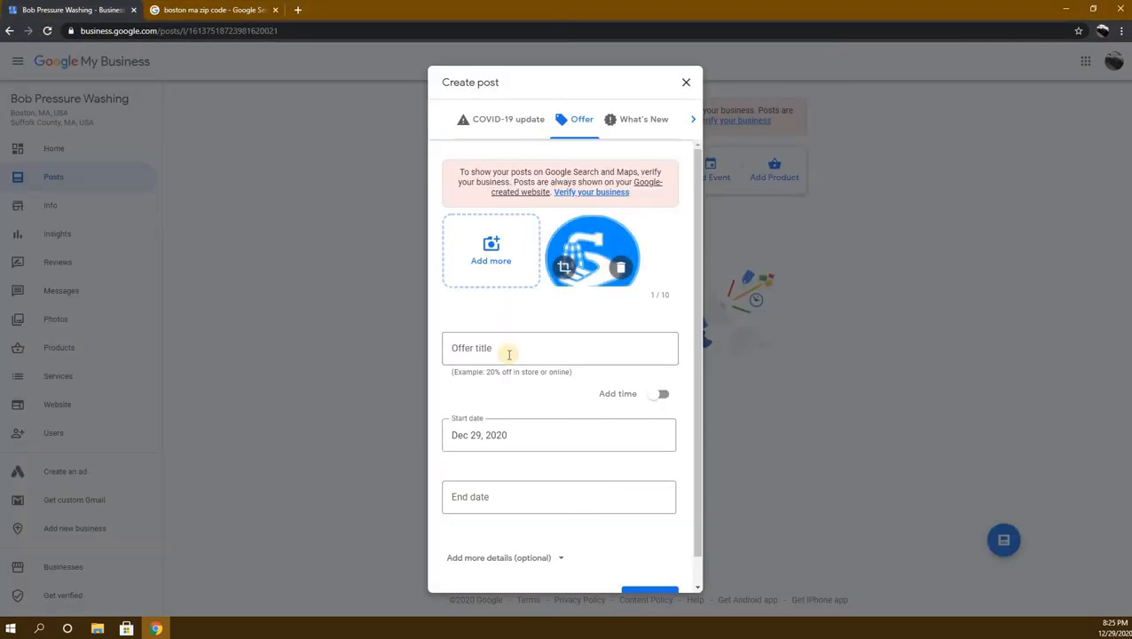
Step: Title the offer "10% off spring house washes" and set its start date to Feb 11, 2021
{"action": "left_click", "coordinate": [497, 345]}
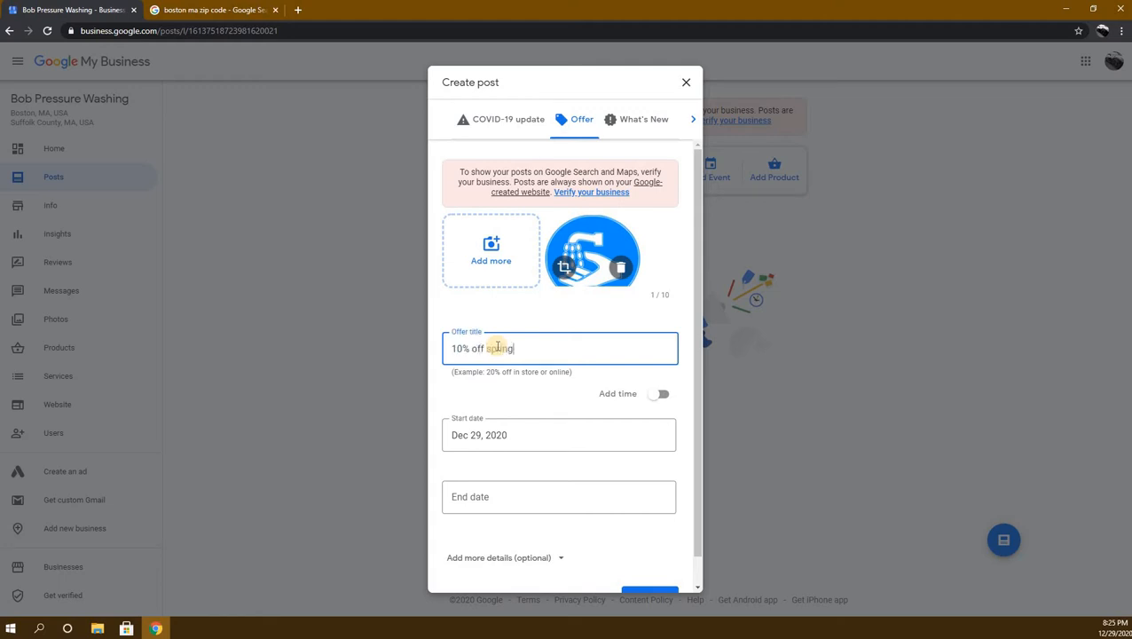
{"action": "type", "text": "10% off spring house washes"}
{"action": "left_click", "coordinate": [533, 440]}
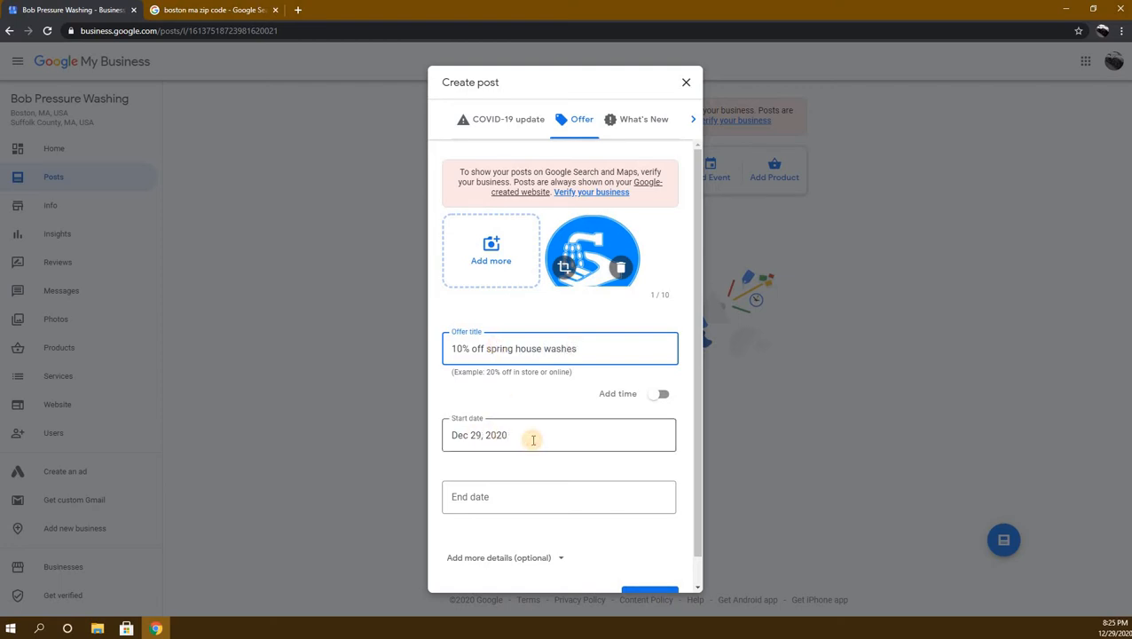
{"action": "left_click", "coordinate": [611, 223]}
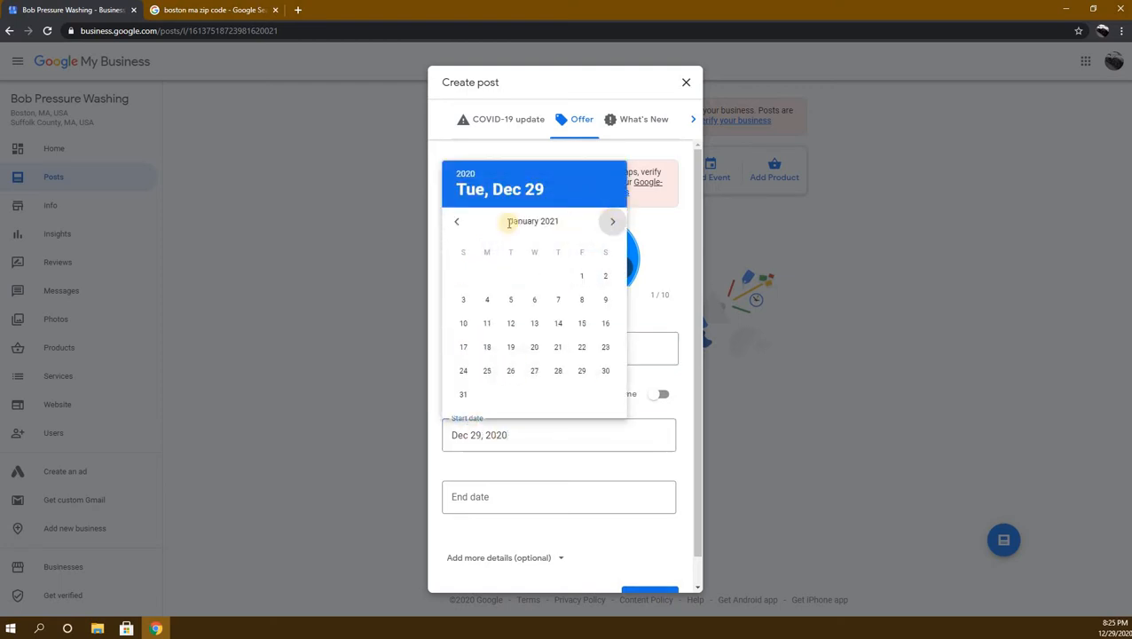
{"action": "left_click", "coordinate": [610, 223]}
{"action": "left_click", "coordinate": [557, 299]}
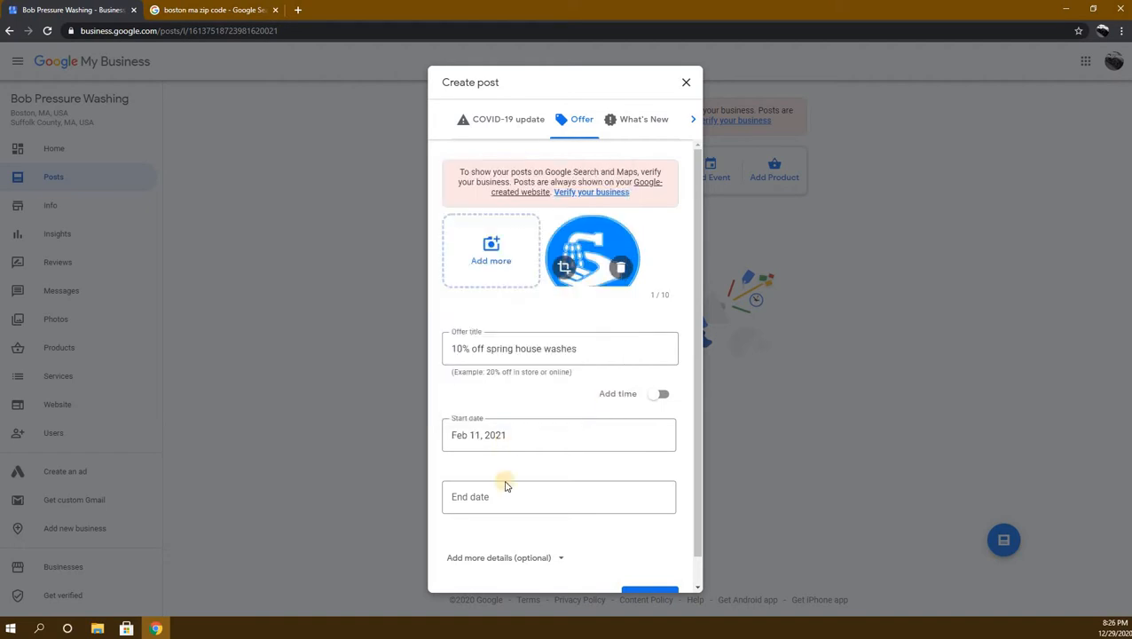
Step: Set the offer's end date to Mar 1, 2021
{"action": "left_click", "coordinate": [497, 493]}
{"action": "left_click", "coordinate": [620, 283]}
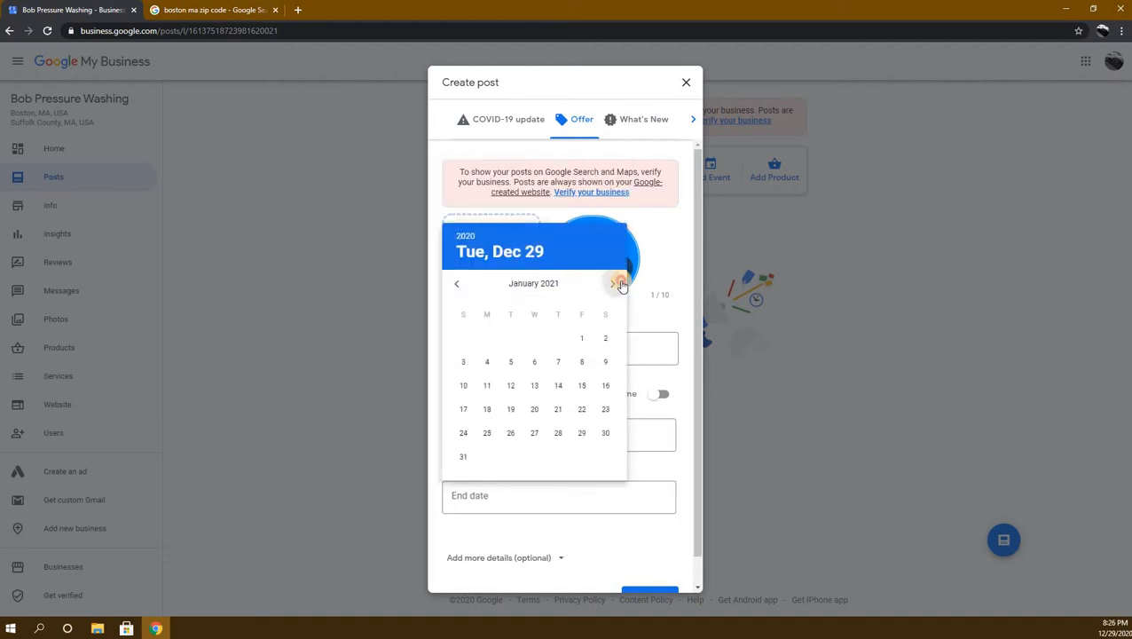
{"action": "left_click", "coordinate": [619, 283]}
{"action": "left_click", "coordinate": [620, 283]}
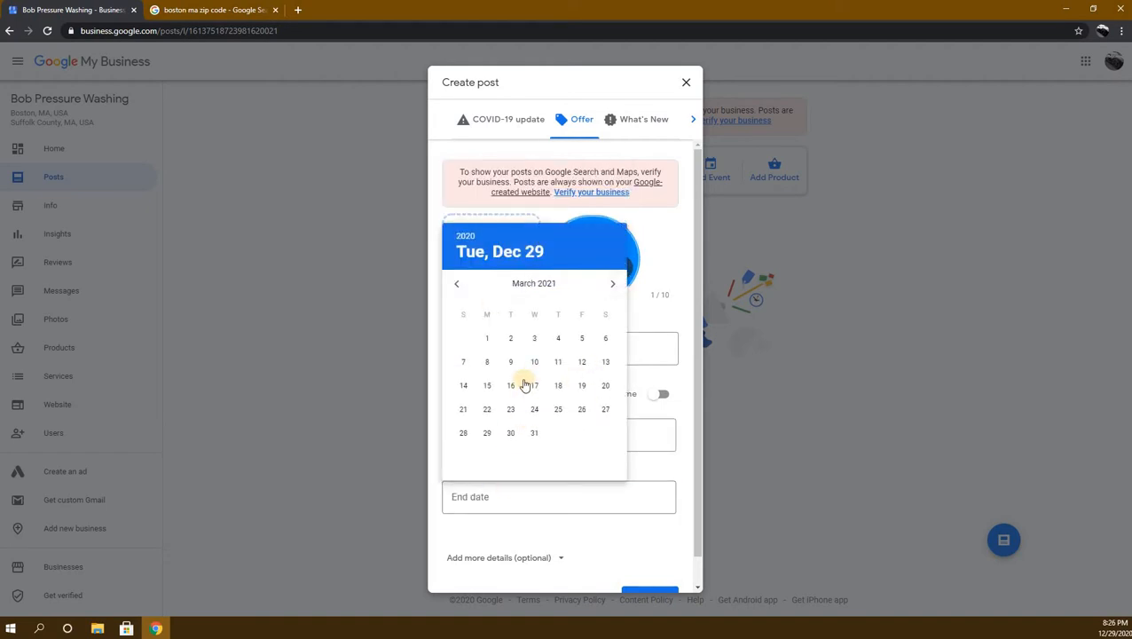
{"action": "left_click", "coordinate": [489, 338]}
Step: Expand the optional details, enter the offer details "for spring time only, all house washes are 10% off" and enlarge the text box
{"action": "scroll", "coordinate": [572, 515], "scroll_direction": "down", "scroll_amount": 1}
{"action": "left_click", "coordinate": [549, 524]}
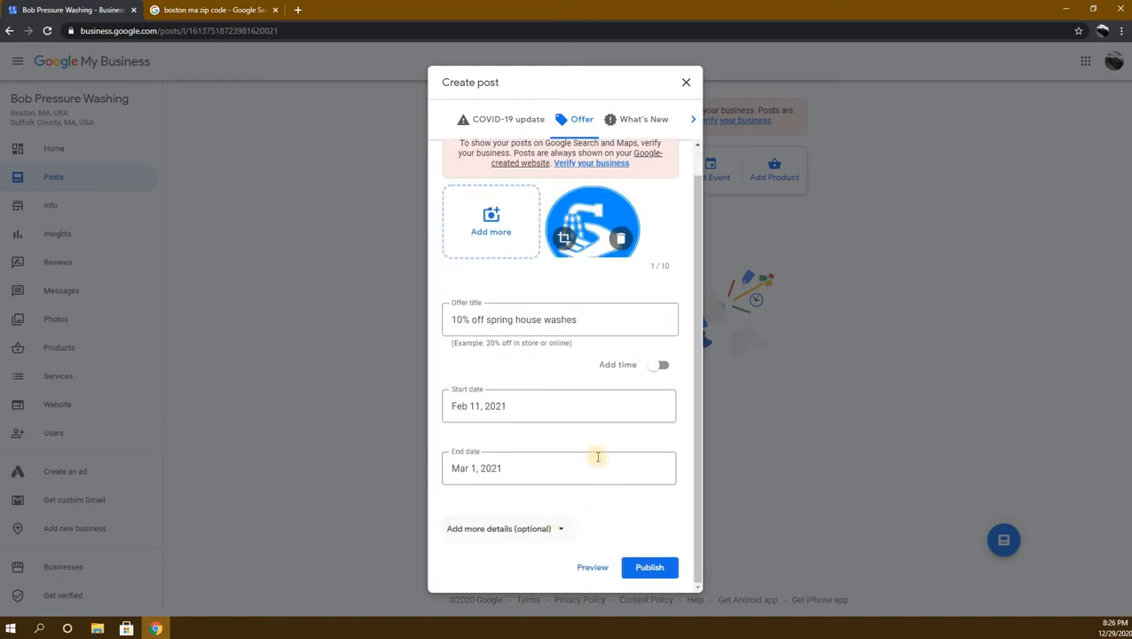
{"action": "left_click", "coordinate": [535, 369]}
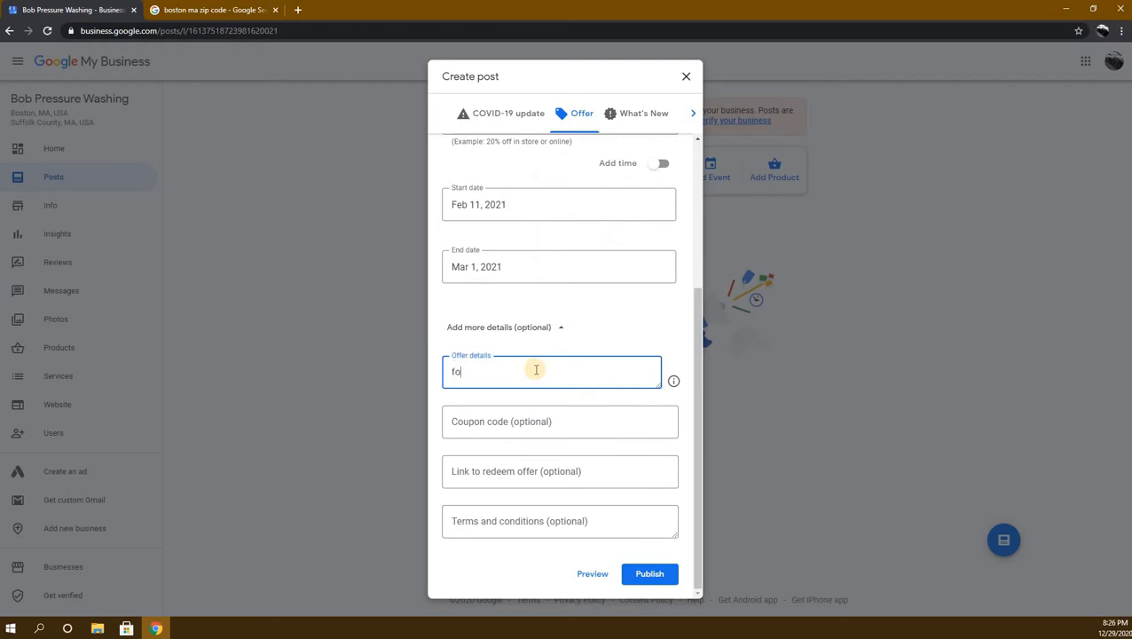
{"action": "type", "text": "for spring time only all house was"}
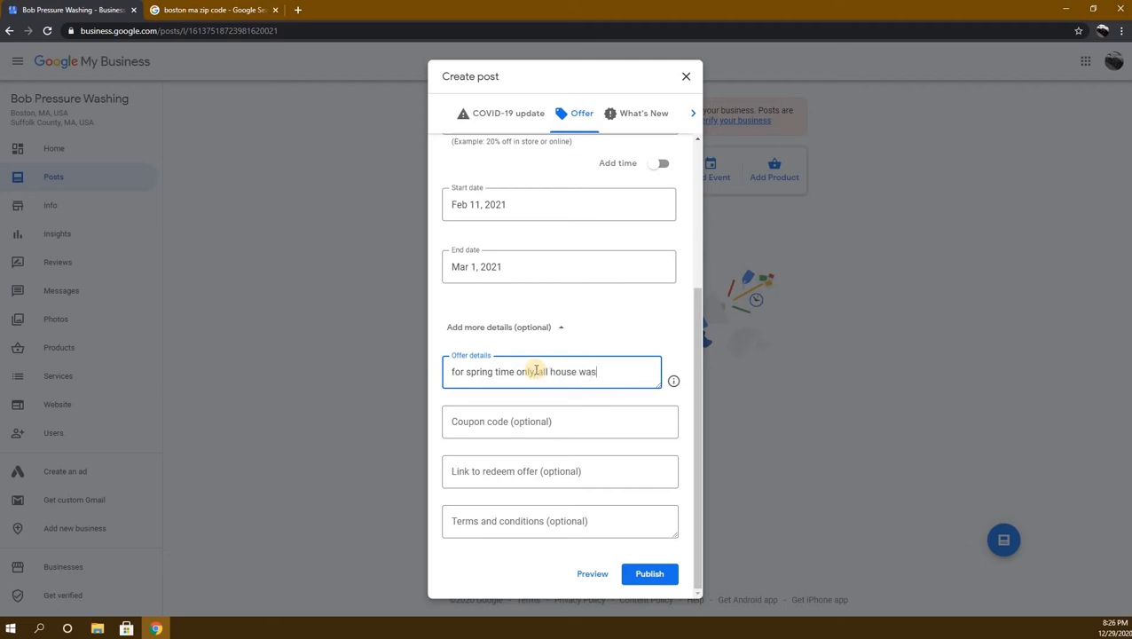
{"action": "type", "text": "hes are 10% off"}
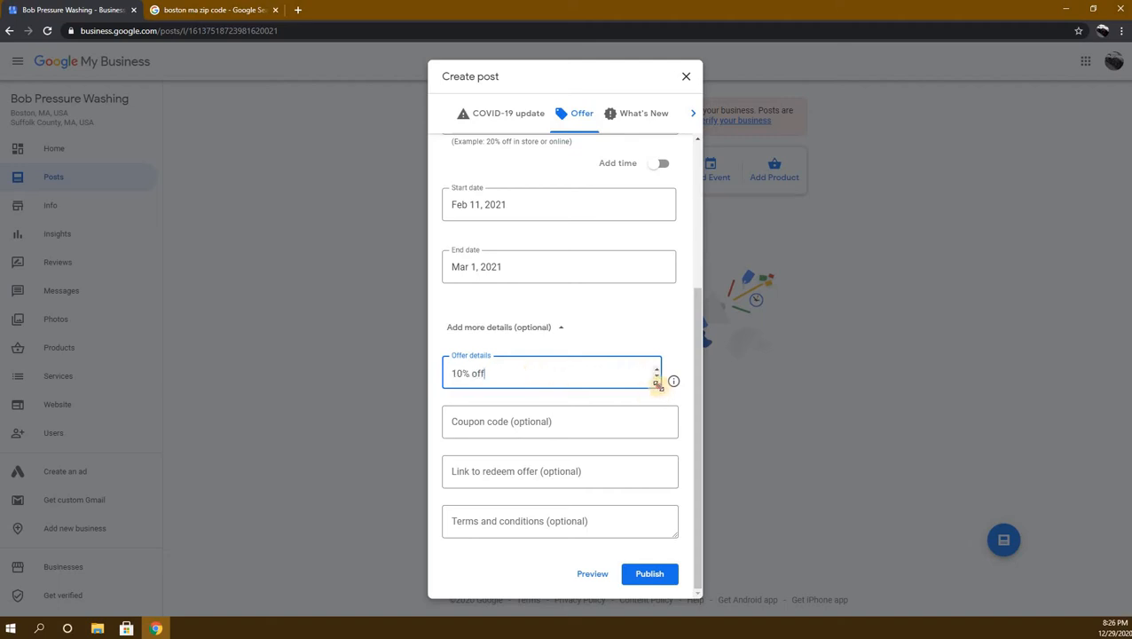
{"action": "left_click_drag", "start_coordinate": [655, 381], "coordinate": [657, 425]}
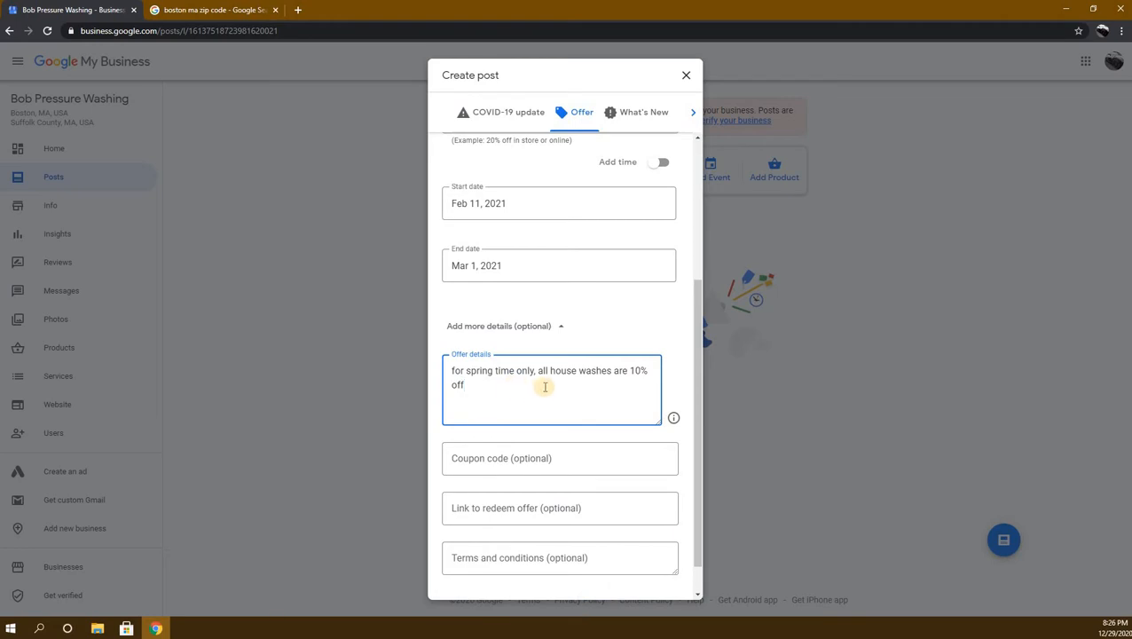
Step: Preview the finished offer post and publish it
{"action": "scroll", "coordinate": [533, 424], "scroll_direction": "down", "scroll_amount": 1}
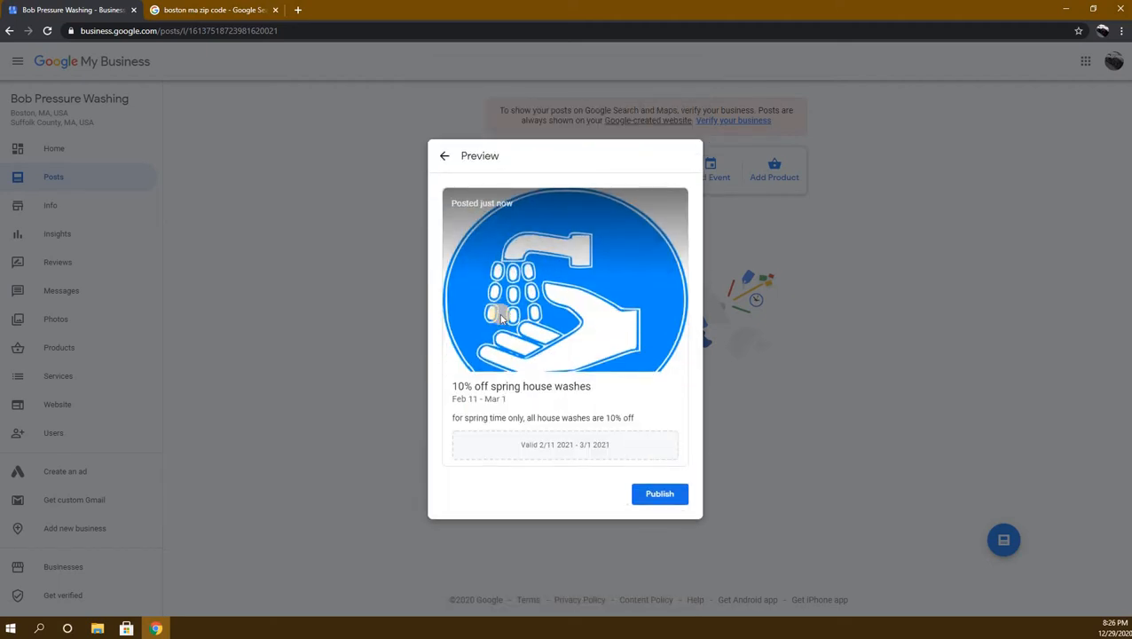
{"action": "left_click", "coordinate": [675, 494]}
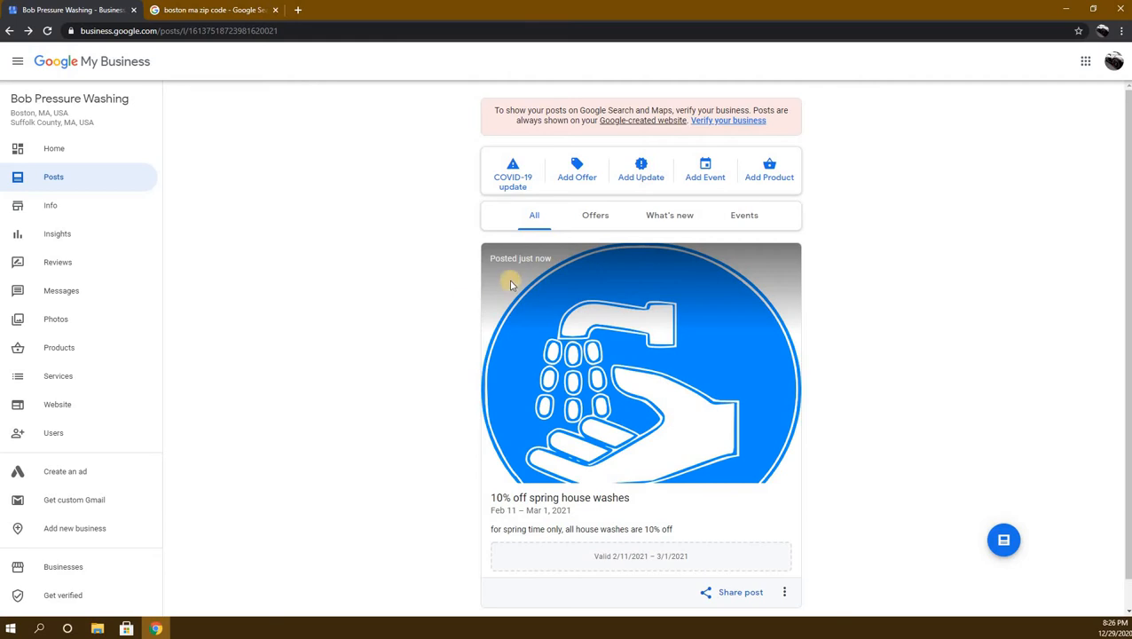
Step: Start the first event post and add the blue hand-washing logo photo from the computer
{"action": "left_click", "coordinate": [742, 216]}
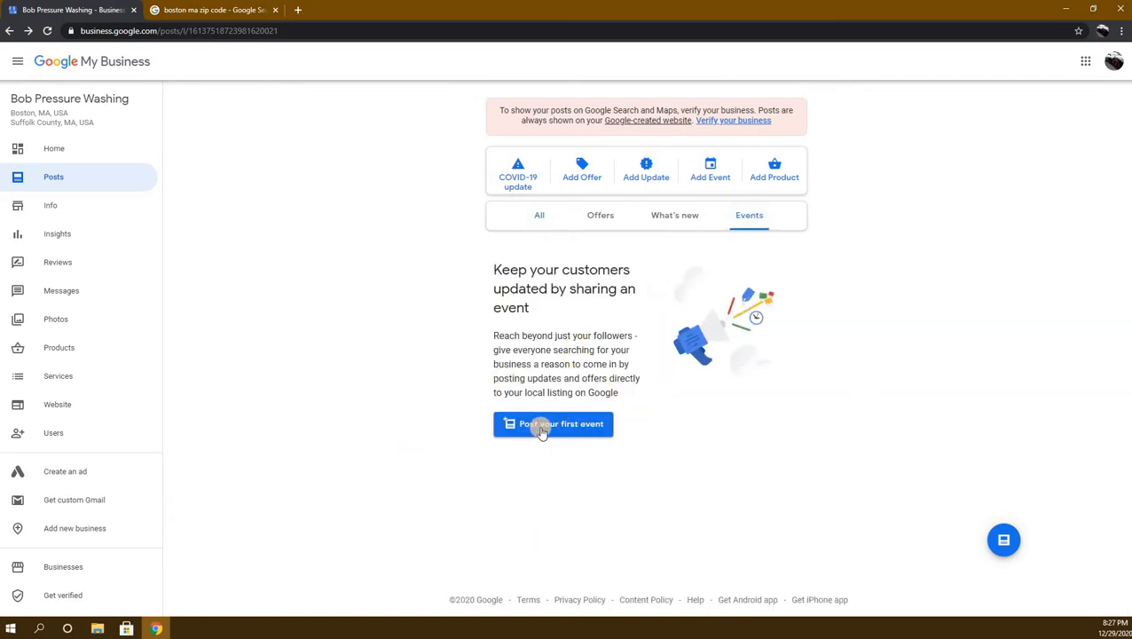
{"action": "left_click", "coordinate": [540, 426]}
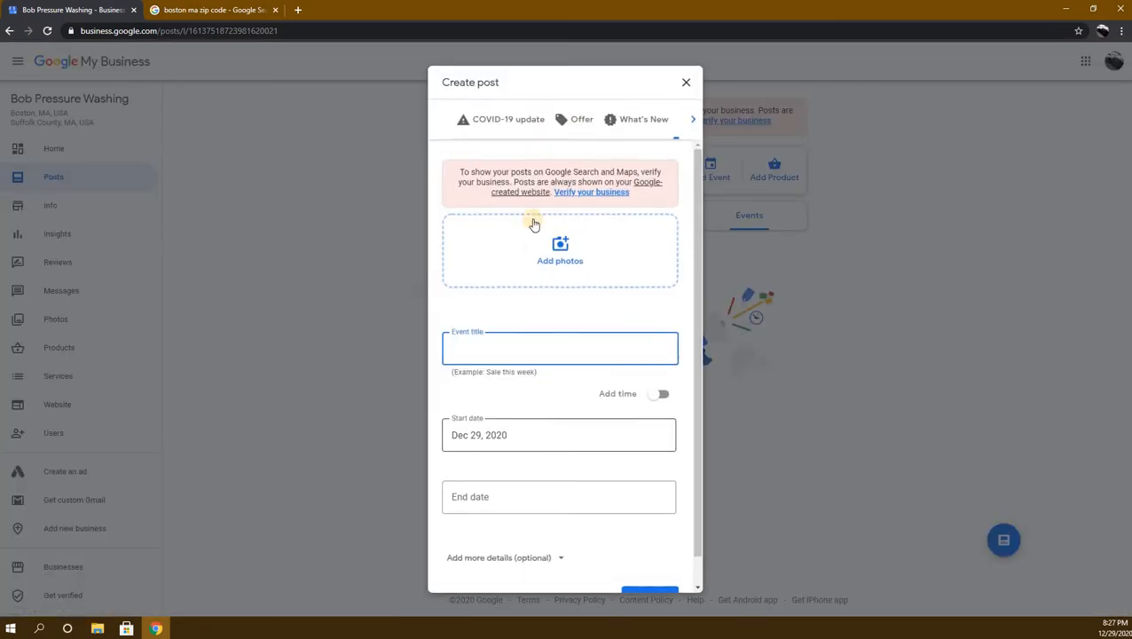
{"action": "left_click", "coordinate": [553, 245]}
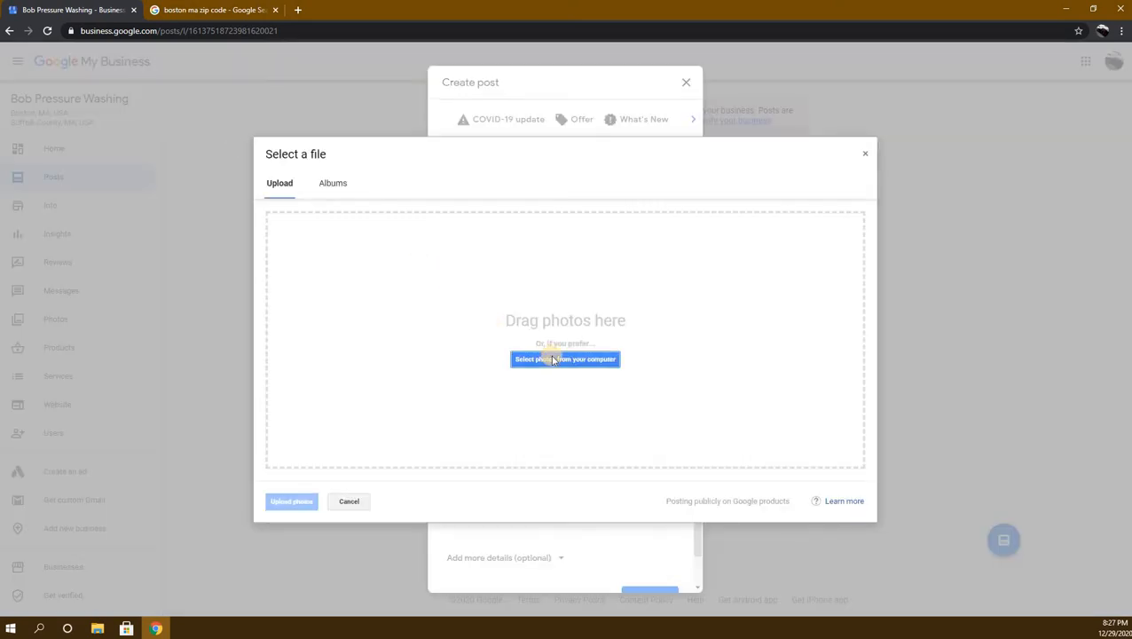
{"action": "left_click", "coordinate": [551, 359]}
{"action": "double_click", "coordinate": [139, 105]}
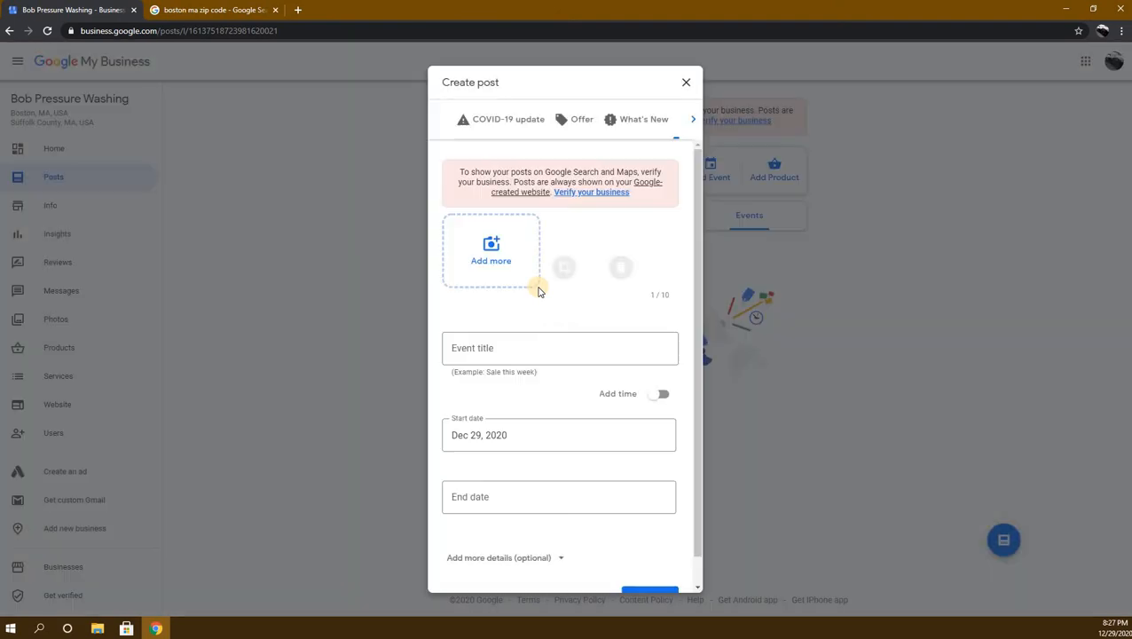
Step: Title the event "Bob's Pressure Washing In Boston, MA is your #1 choice"
{"action": "left_click", "coordinate": [541, 359]}
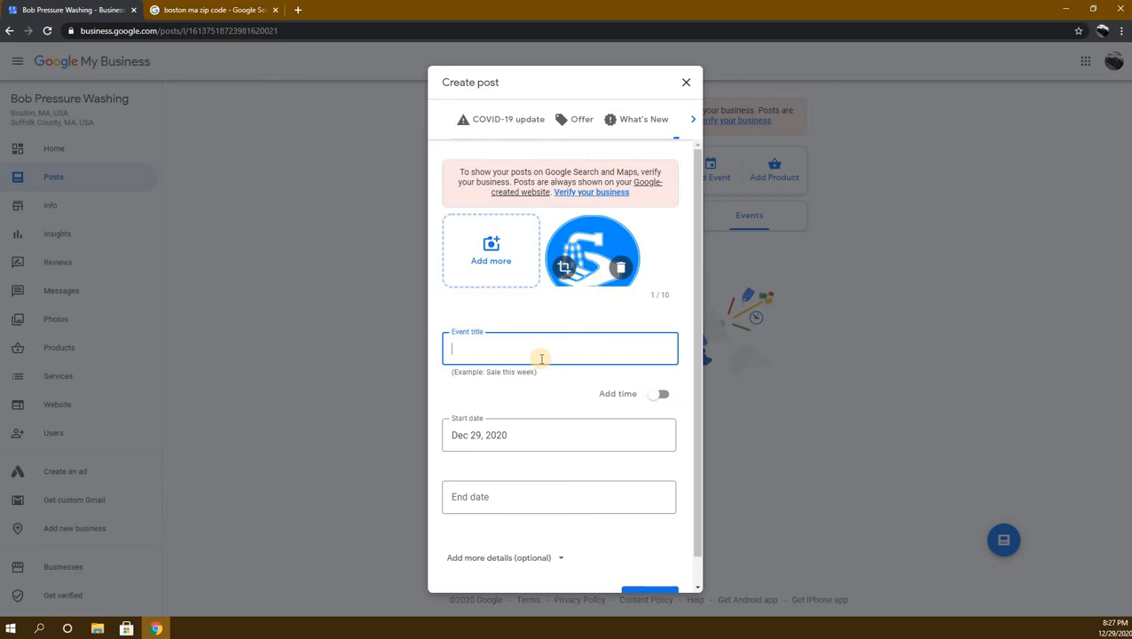
{"action": "type", "text": "Bob"}
{"action": "key", "text": "BackSpace"}
{"action": "key", "text": "BackSpace"}
{"action": "key", "text": "BackSpace"}
{"action": "type", "text": "Bob's Pressure Washing"}
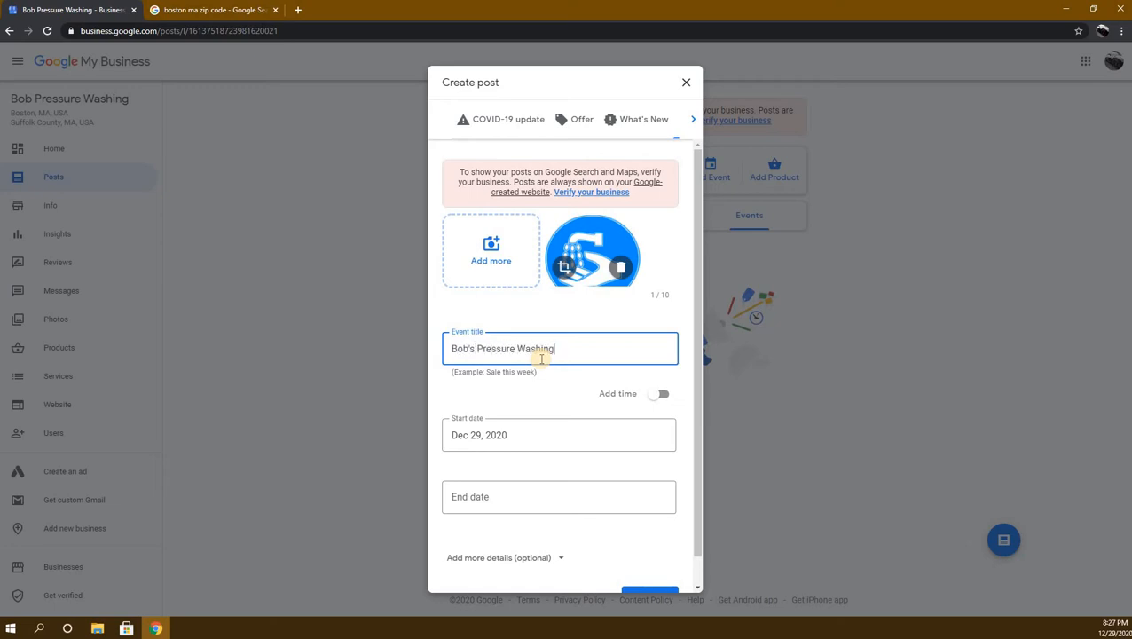
{"action": "type", "text": " In Boston, MA is your #1 choice"}
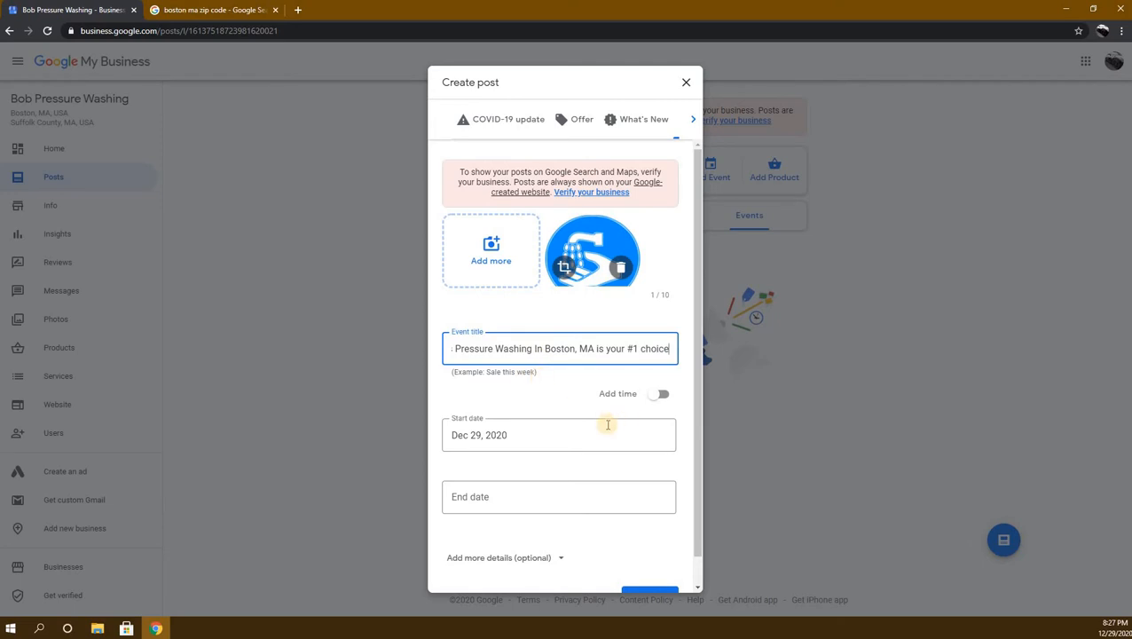
Step: Set the event's end date to Dec 28, 2021
{"action": "scroll", "coordinate": [514, 417], "scroll_direction": "down", "scroll_amount": 1}
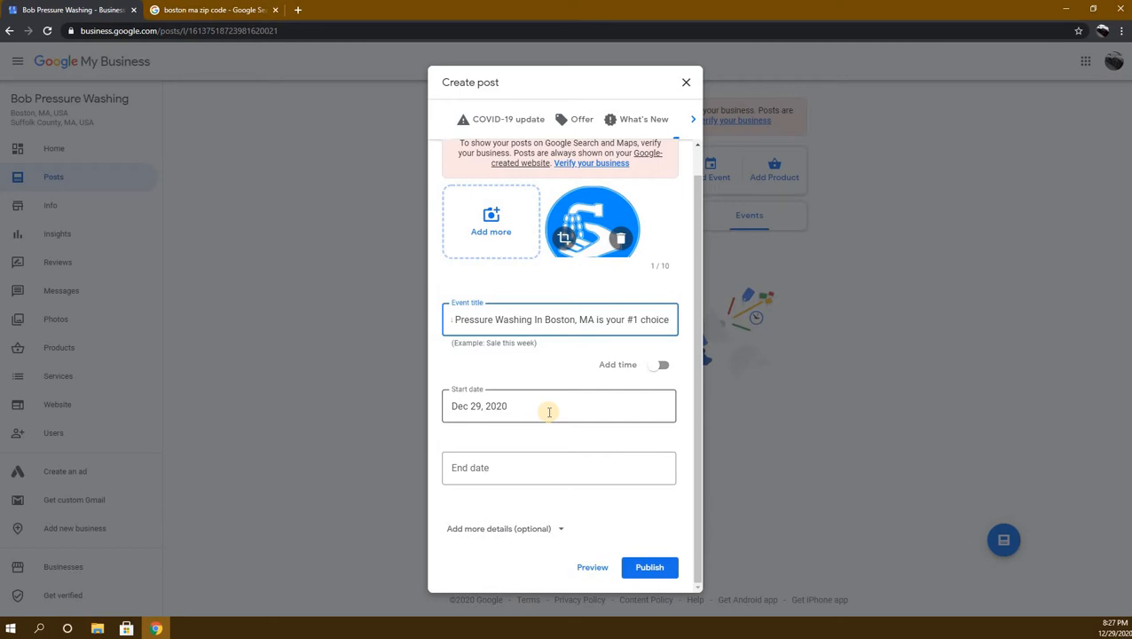
{"action": "left_click", "coordinate": [554, 470]}
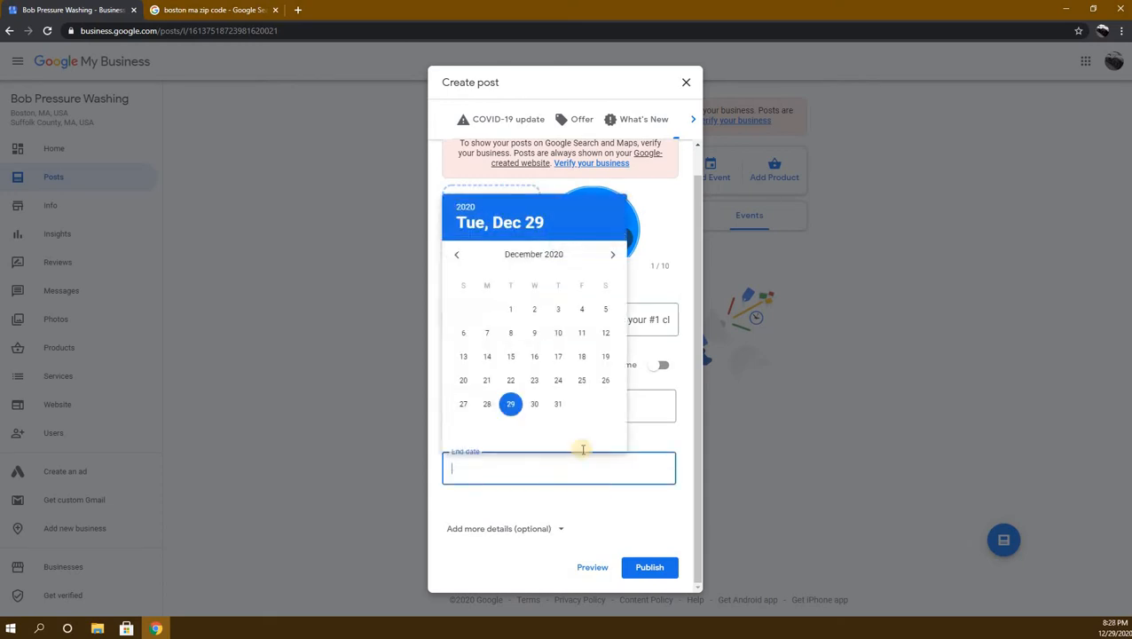
{"action": "left_click", "coordinate": [610, 255]}
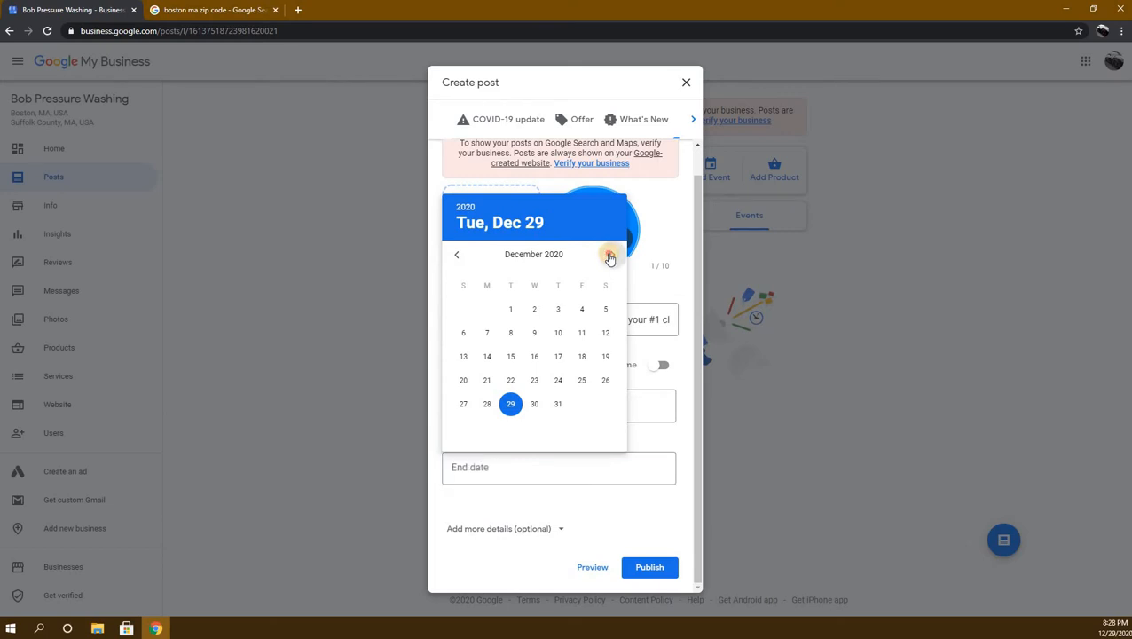
{"action": "left_click", "coordinate": [611, 255]}
{"action": "left_click", "coordinate": [610, 255]}
{"action": "left_click", "coordinate": [610, 256]}
{"action": "left_click", "coordinate": [610, 255]}
{"action": "left_click", "coordinate": [610, 255]}
{"action": "left_click", "coordinate": [610, 255]}
{"action": "left_click", "coordinate": [610, 256]}
{"action": "left_click", "coordinate": [610, 255]}
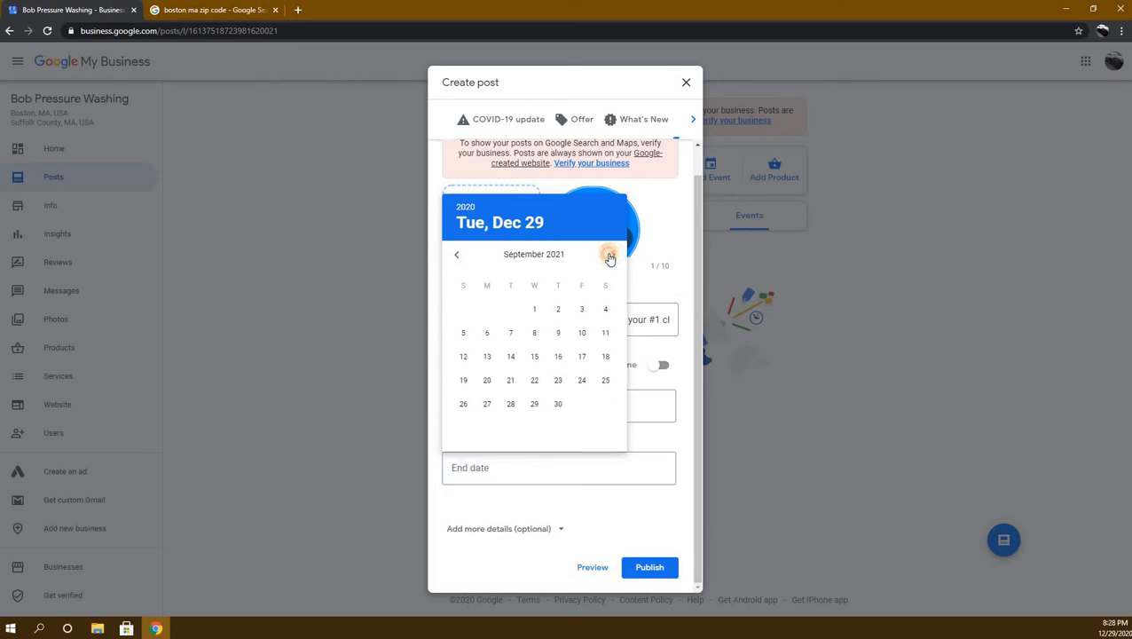
{"action": "left_click", "coordinate": [610, 255]}
{"action": "left_click", "coordinate": [610, 255]}
{"action": "left_click", "coordinate": [610, 256]}
{"action": "left_click", "coordinate": [610, 256]}
{"action": "left_click", "coordinate": [452, 258]}
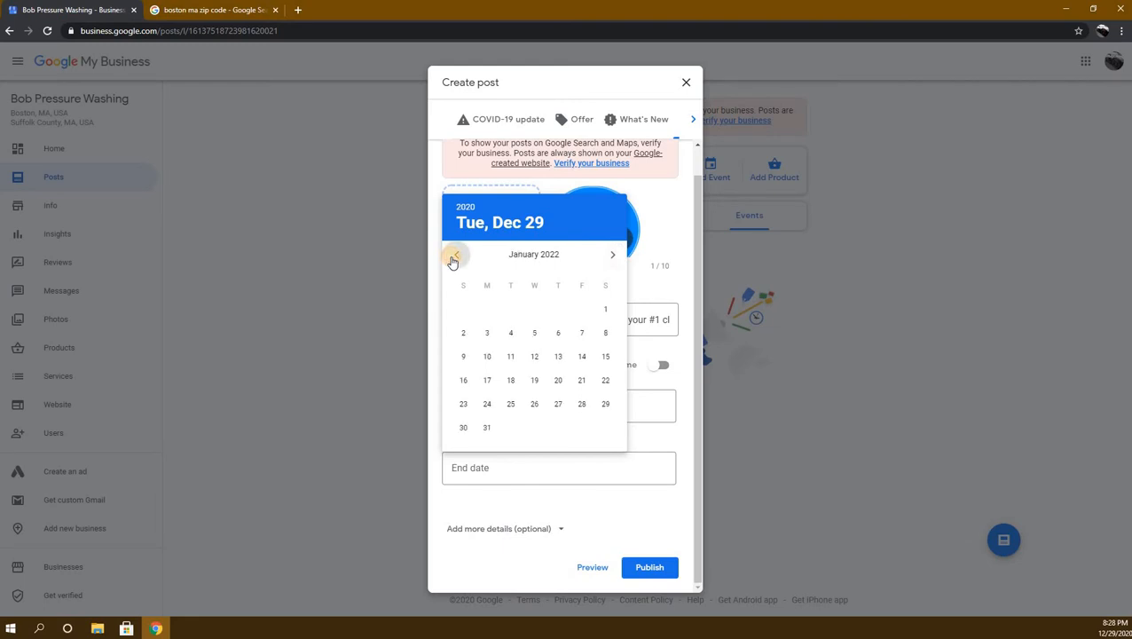
{"action": "left_click", "coordinate": [452, 258]}
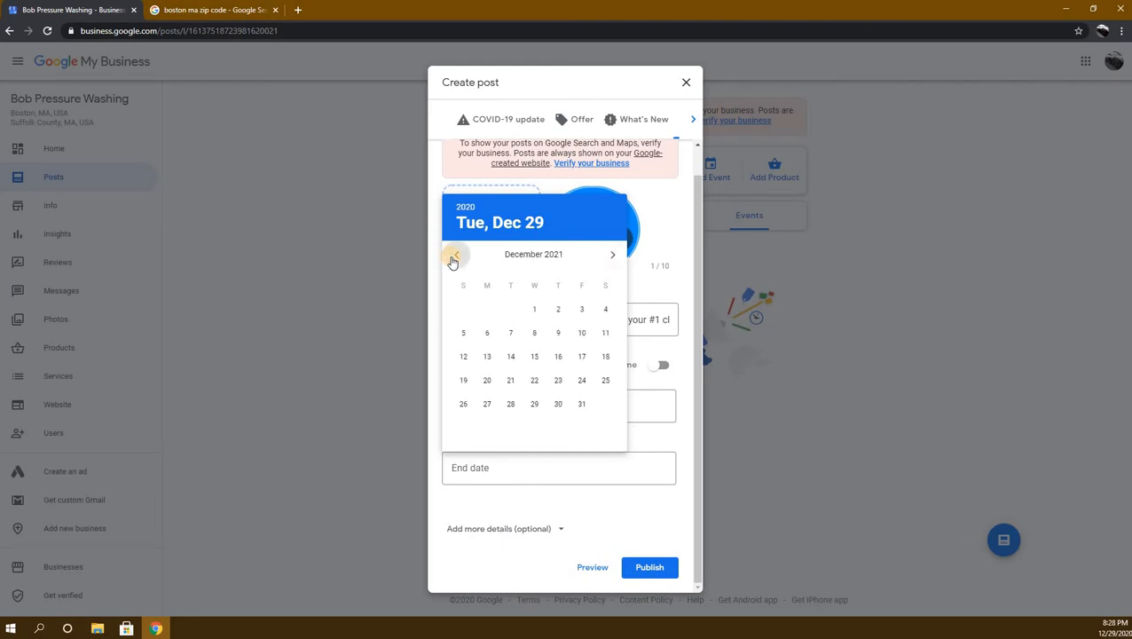
{"action": "left_click", "coordinate": [511, 404]}
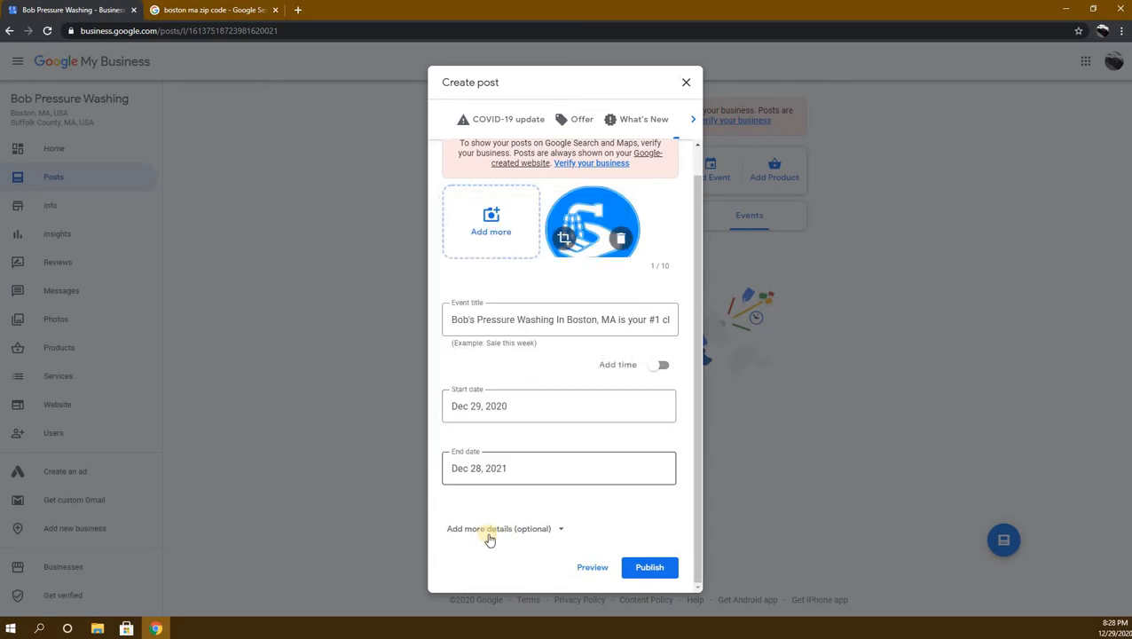
Step: Expand the optional details, enlarge the event details box and enter "Bob's pressure washing in boston, MA is the best in the northern united states"
{"action": "left_click", "coordinate": [541, 527]}
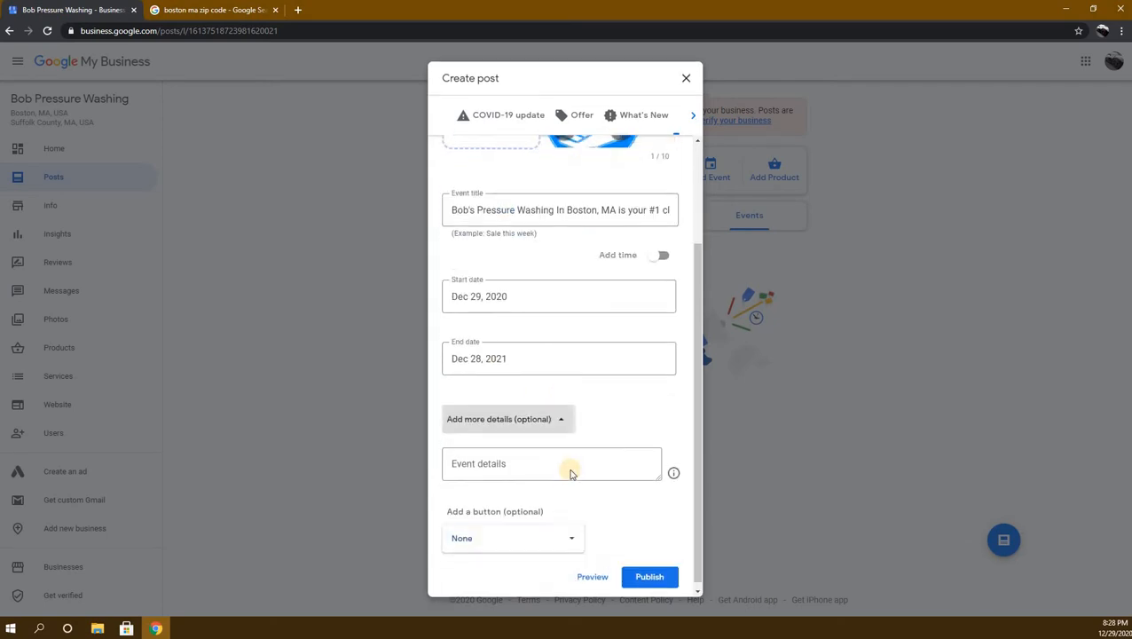
{"action": "left_click", "coordinate": [657, 472]}
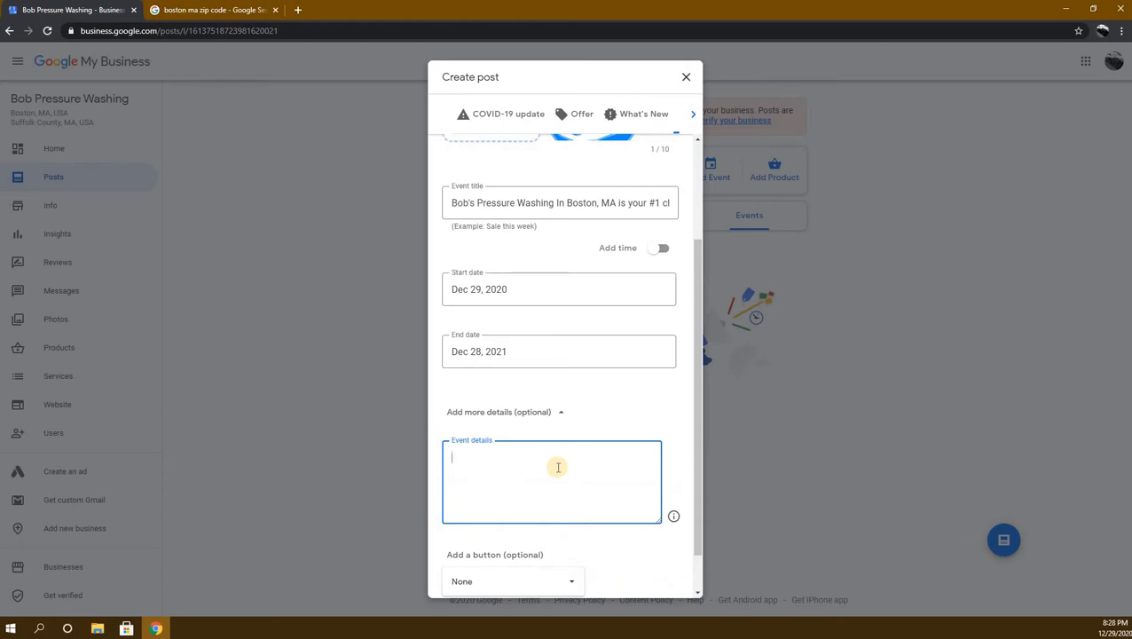
{"action": "type", "text": "Bob's pressure washing in"}
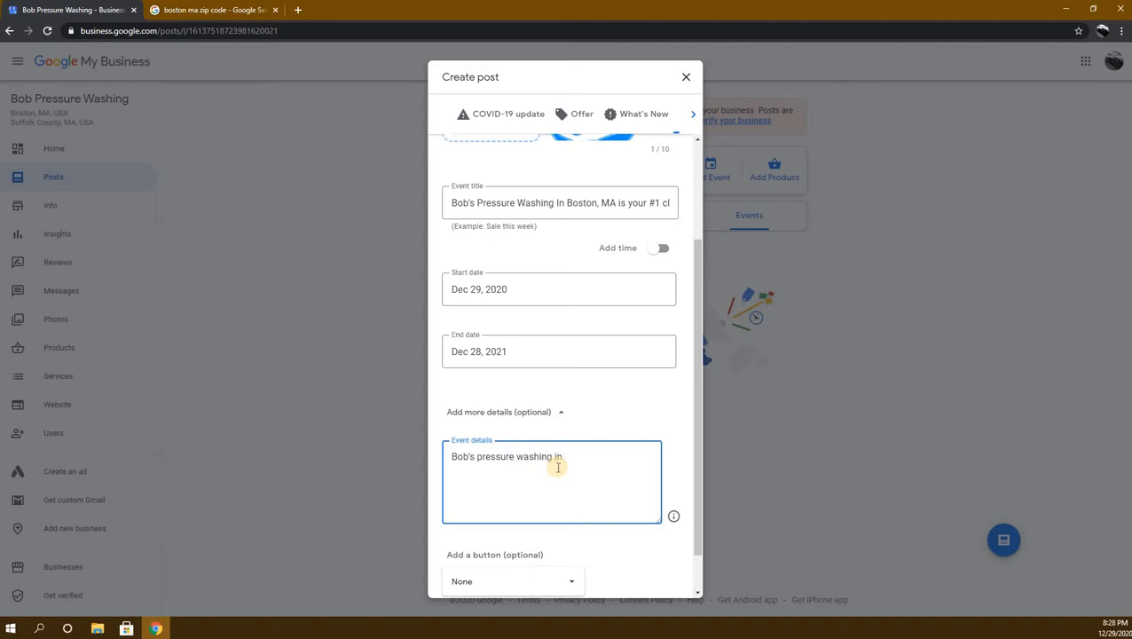
{"action": "type", "text": " boston, MA is the best "}
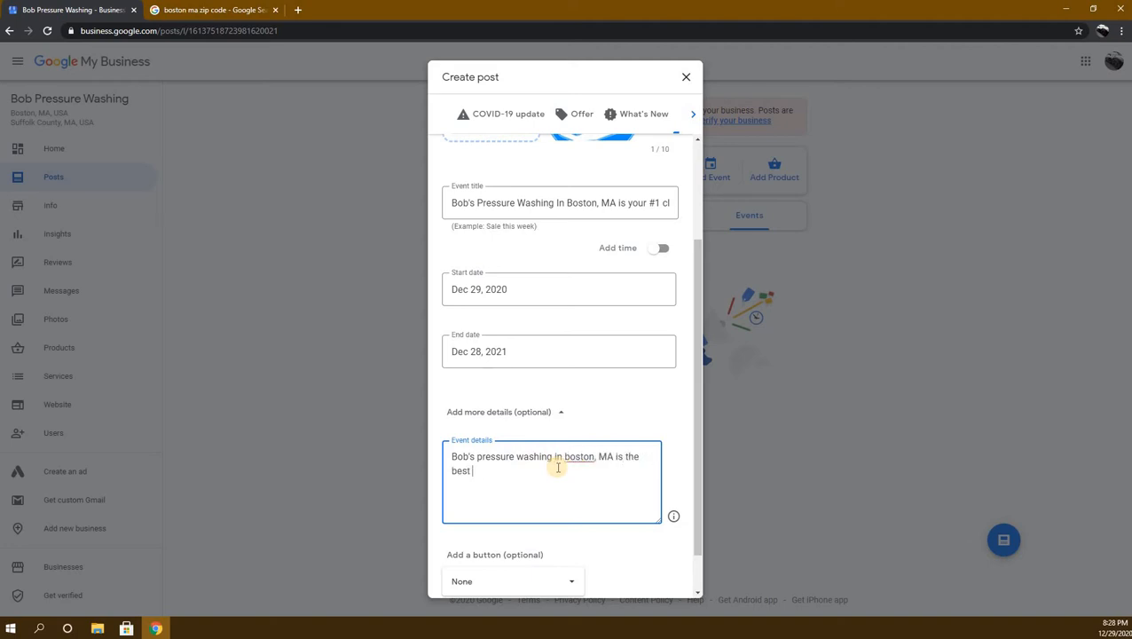
{"action": "type", "text": "in the "}
{"action": "type", "text": "northern united states"}
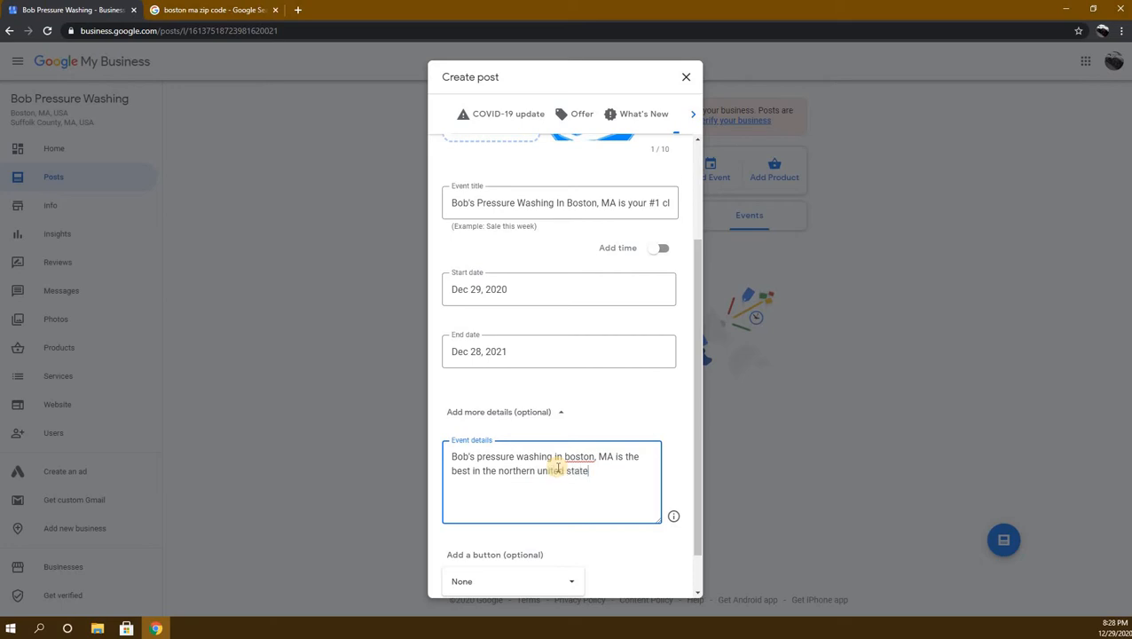
Step: Replace the ending "the northern united states" in the event details with "massachusettes"
{"action": "key", "text": "BackSpace"}
{"action": "key", "text": "BackSpace"}
{"action": "key", "text": "BackSpace"}
{"action": "key", "text": "BackSpace"}
{"action": "key", "text": "BackSpace"}
{"action": "key", "text": "BackSpace"}
{"action": "key", "text": "BackSpace"}
{"action": "key", "text": "BackSpace"}
{"action": "key", "text": "BackSpace"}
{"action": "key", "text": "BackSpace"}
{"action": "key", "text": "BackSpace"}
{"action": "key", "text": "BackSpace"}
{"action": "key", "text": "BackSpace"}
{"action": "key", "text": "BackSpace"}
{"action": "key", "text": "BackSpace"}
{"action": "key", "text": "BackSpace"}
{"action": "key", "text": "BackSpace"}
{"action": "key", "text": "BackSpace"}
{"action": "key", "text": "BackSpace"}
{"action": "key", "text": "BackSpace"}
{"action": "key", "text": "BackSpace"}
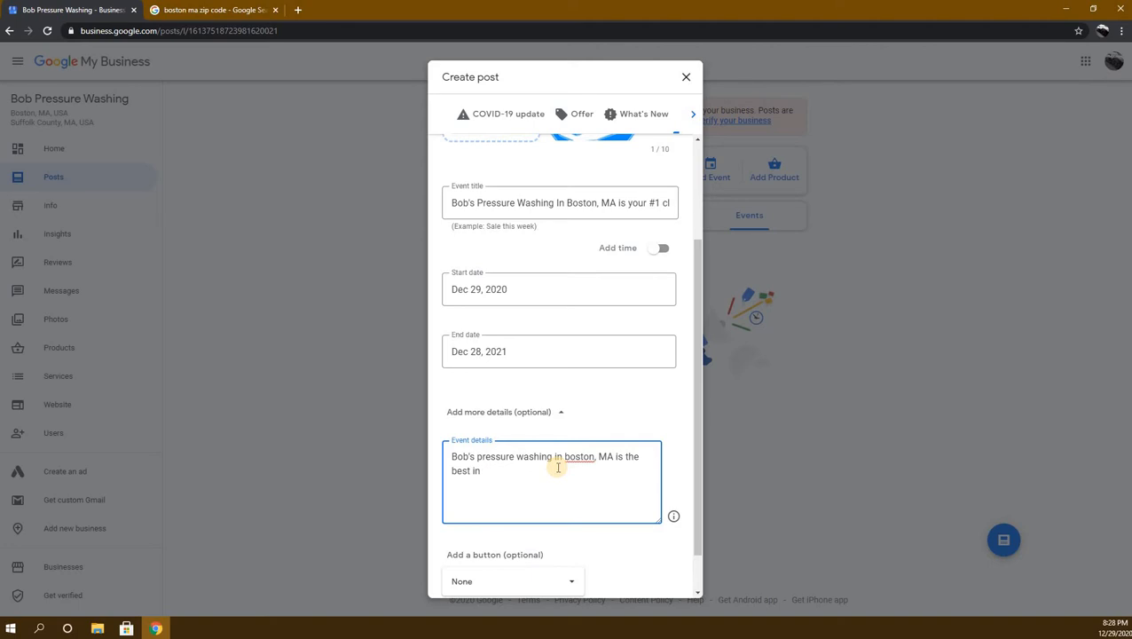
{"action": "type", "text": "massachusettes"}
{"action": "left_click", "coordinate": [477, 456]}
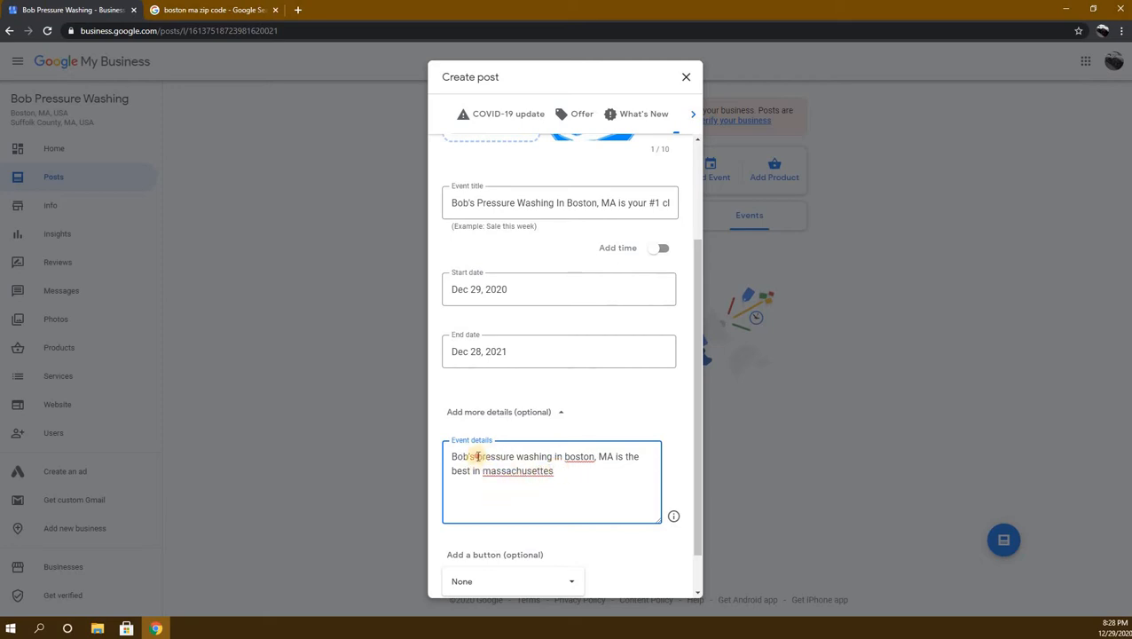
{"action": "left_click", "coordinate": [573, 456], "text": "shift"}
{"action": "left_click_drag", "start_coordinate": [586, 456], "coordinate": [589, 456]}
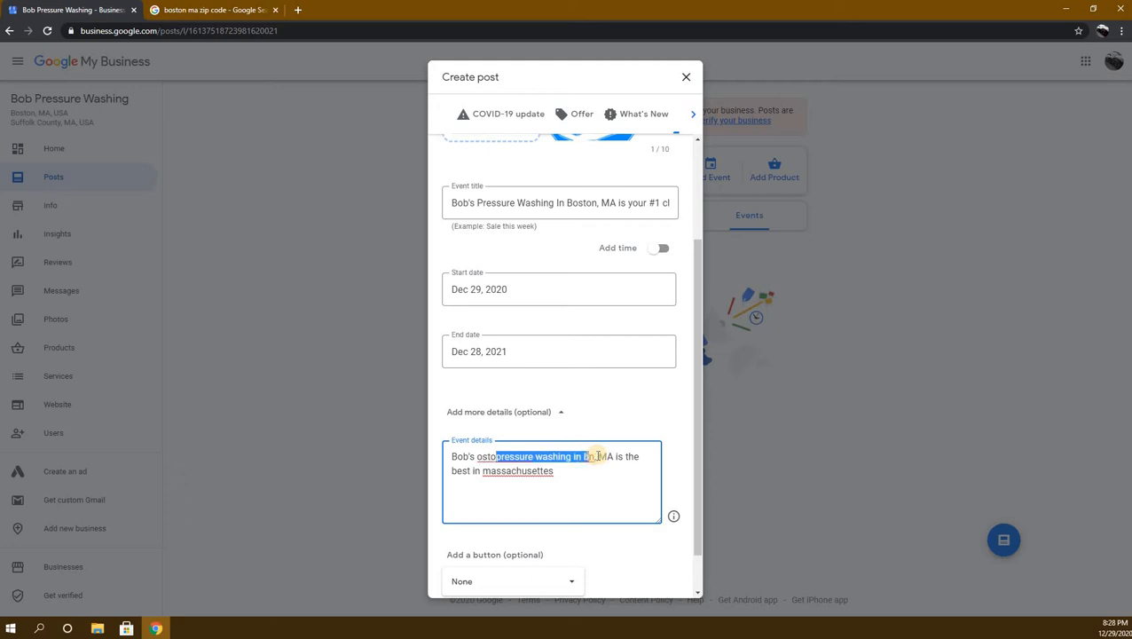
{"action": "key", "text": "ctrl+z"}
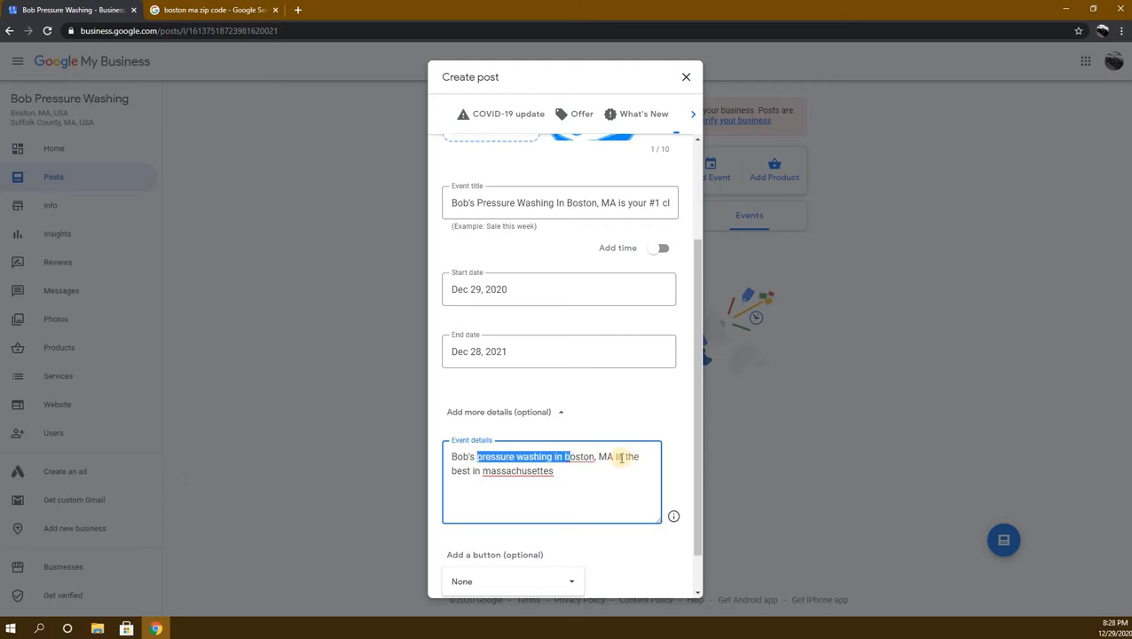
{"action": "left_click", "coordinate": [604, 432]}
{"action": "scroll", "coordinate": [513, 459], "scroll_direction": "down", "scroll_amount": 1}
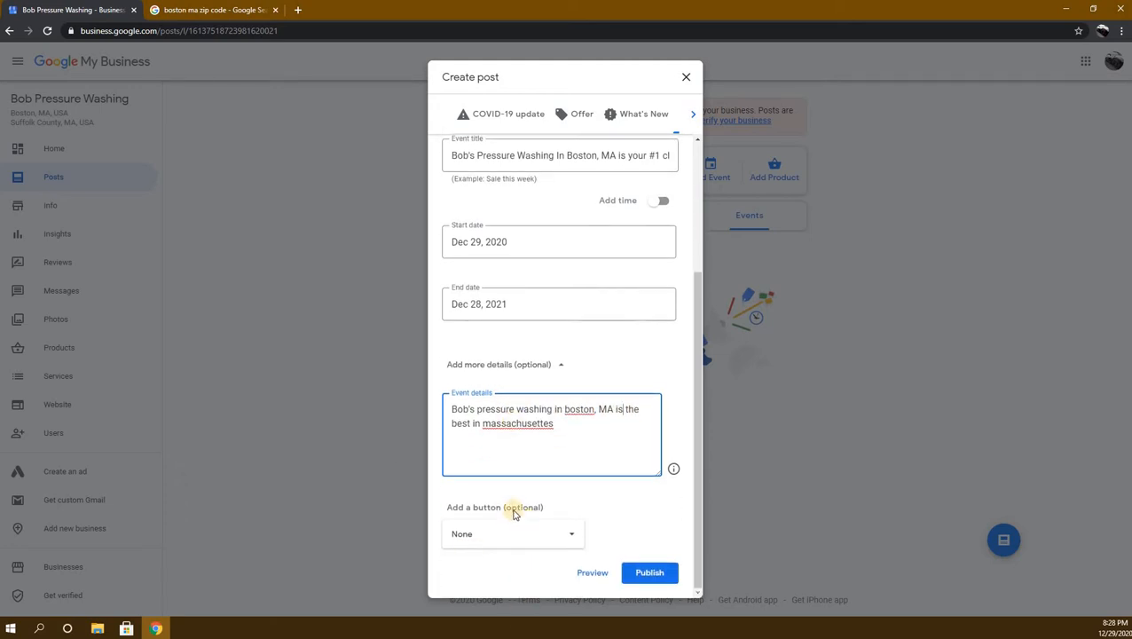
{"action": "left_click", "coordinate": [500, 535]}
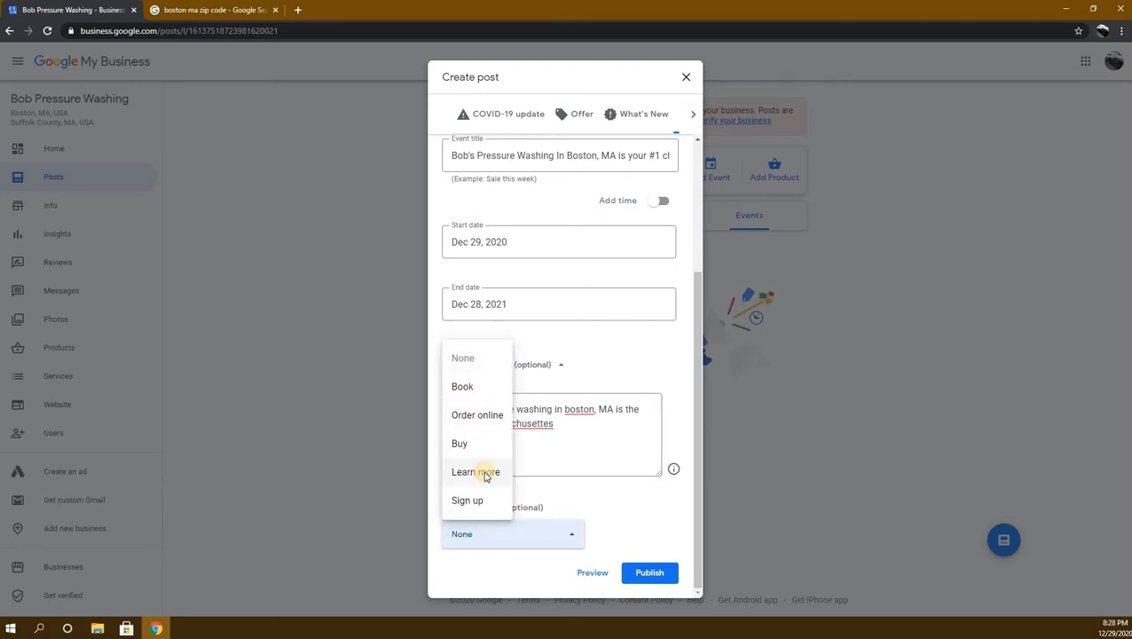
{"action": "left_click", "coordinate": [484, 474]}
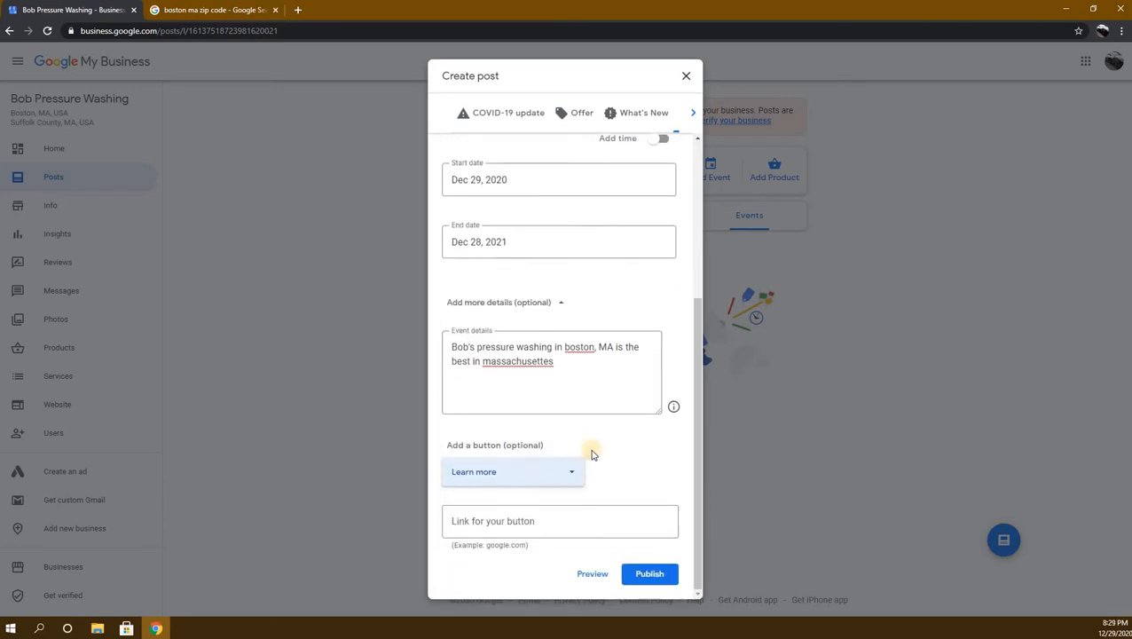
{"action": "left_click", "coordinate": [490, 524]}
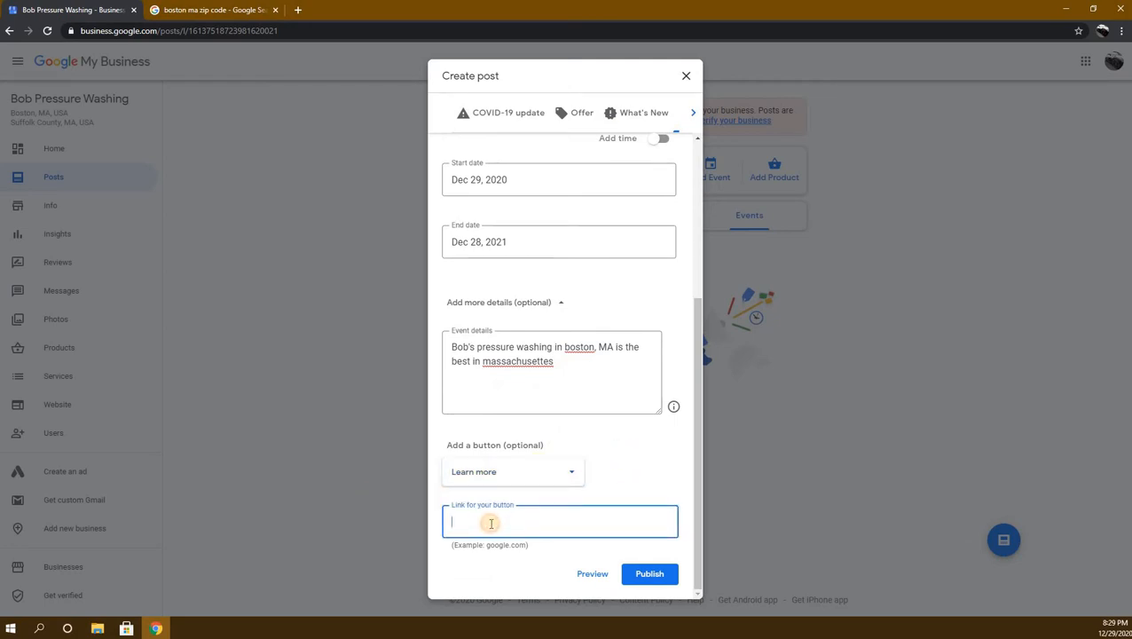
{"action": "type", "text": "https://"}
{"action": "type", "text": "bobspressurewashing.com"}
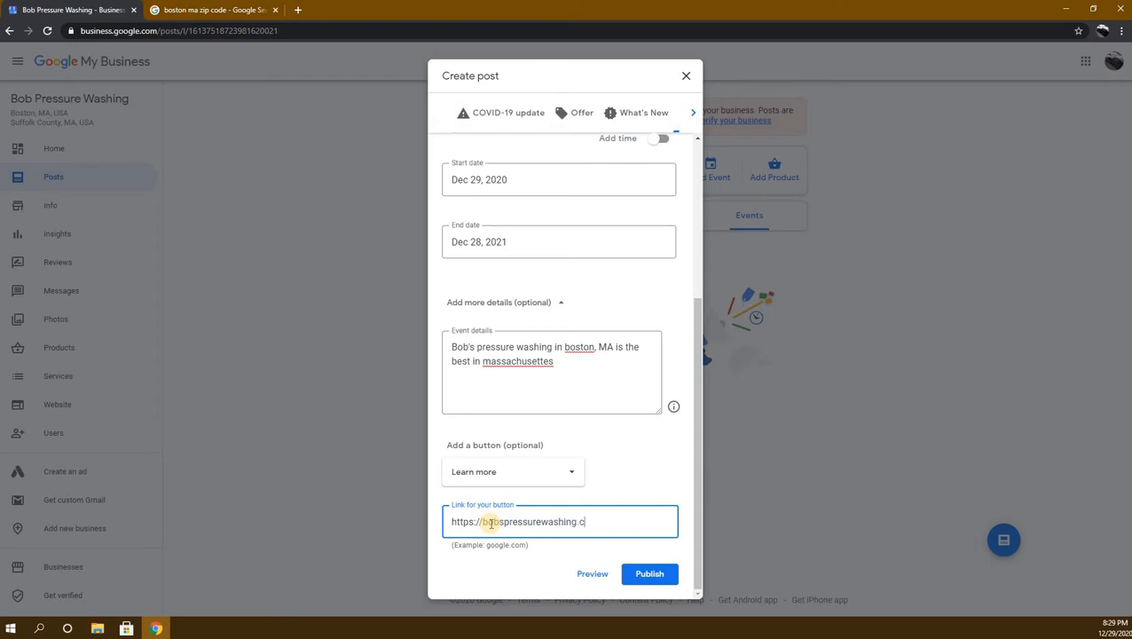
Step: Preview the event post, publish it and review the title of the published post
{"action": "left_click", "coordinate": [589, 574]}
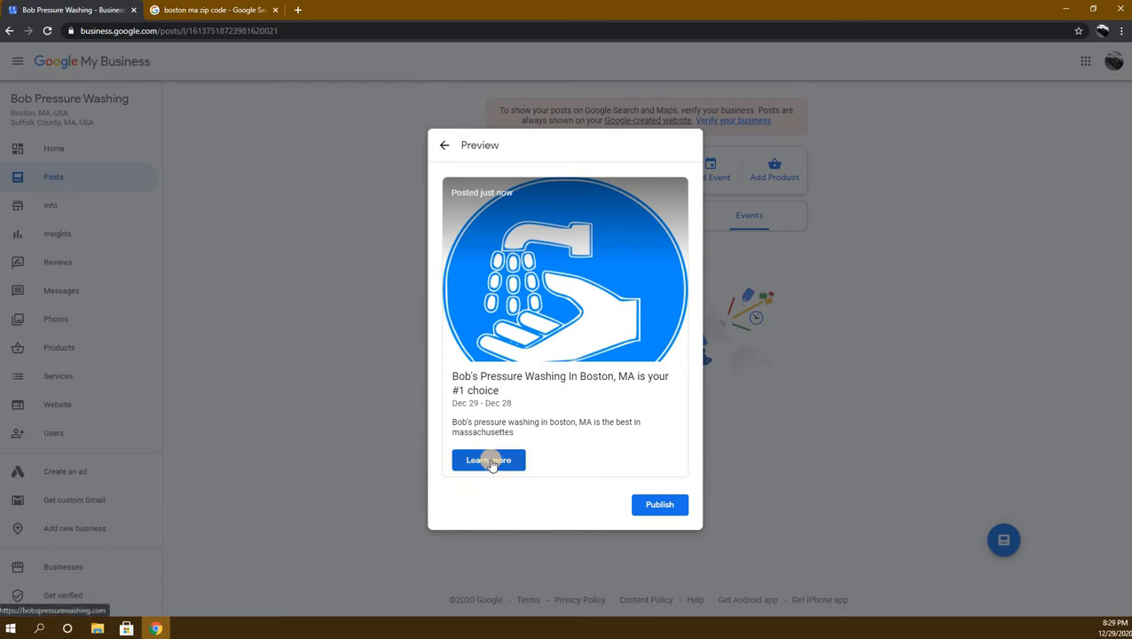
{"action": "left_click", "coordinate": [657, 505]}
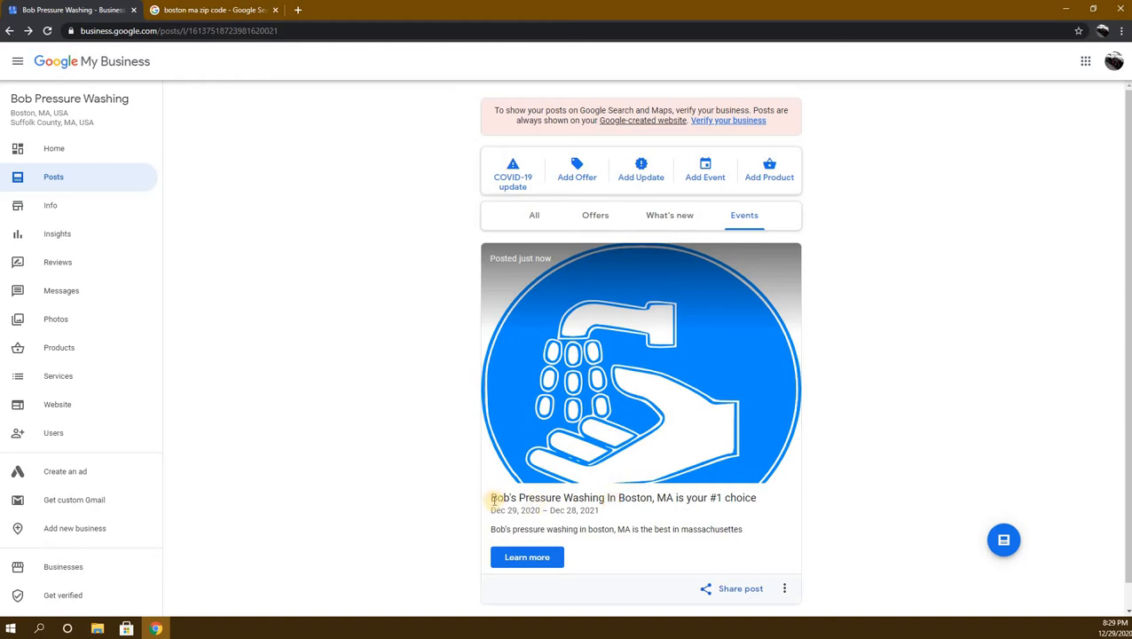
{"action": "left_click_drag", "start_coordinate": [491, 498], "coordinate": [679, 501]}
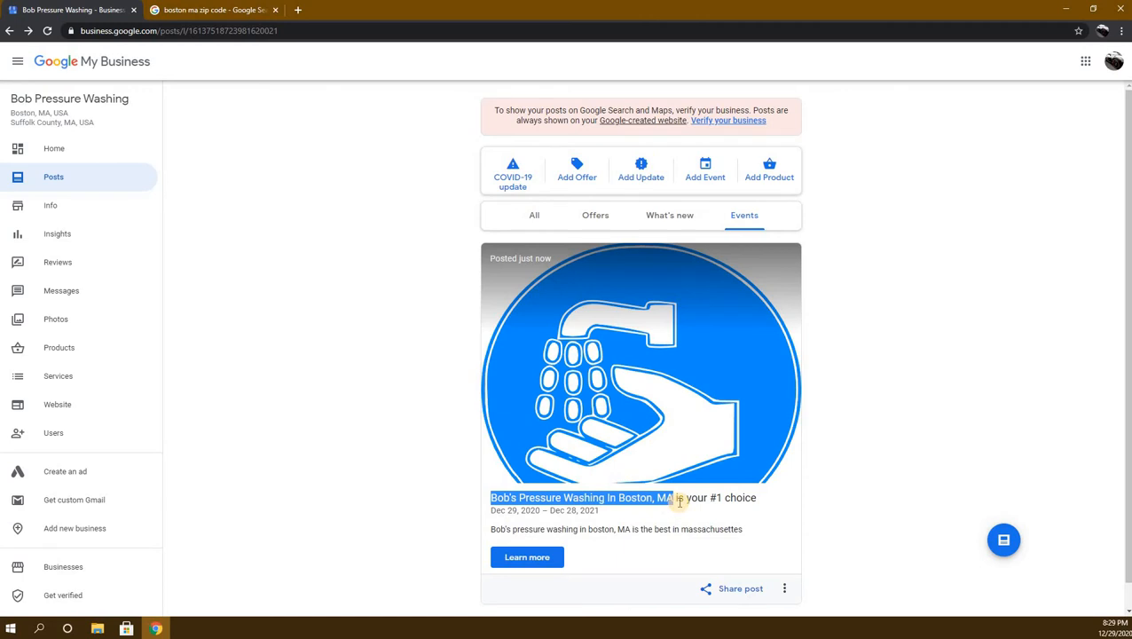
{"action": "left_click", "coordinate": [680, 501]}
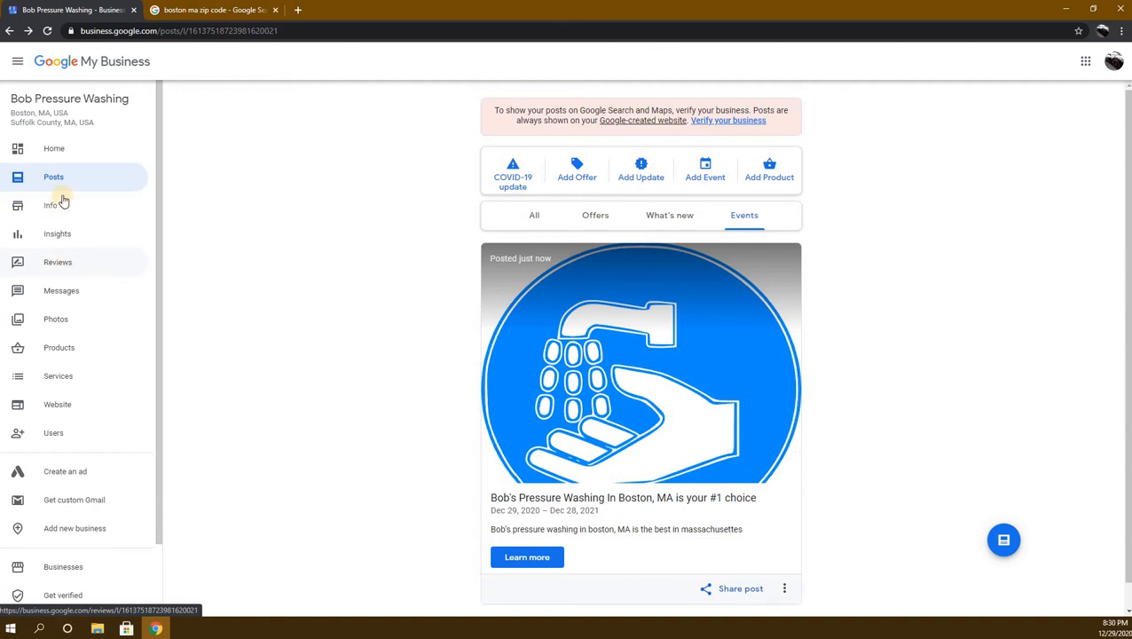
Step: Check the Messages section and look over the cover, video and logo items in the Photos section
{"action": "left_click", "coordinate": [71, 295]}
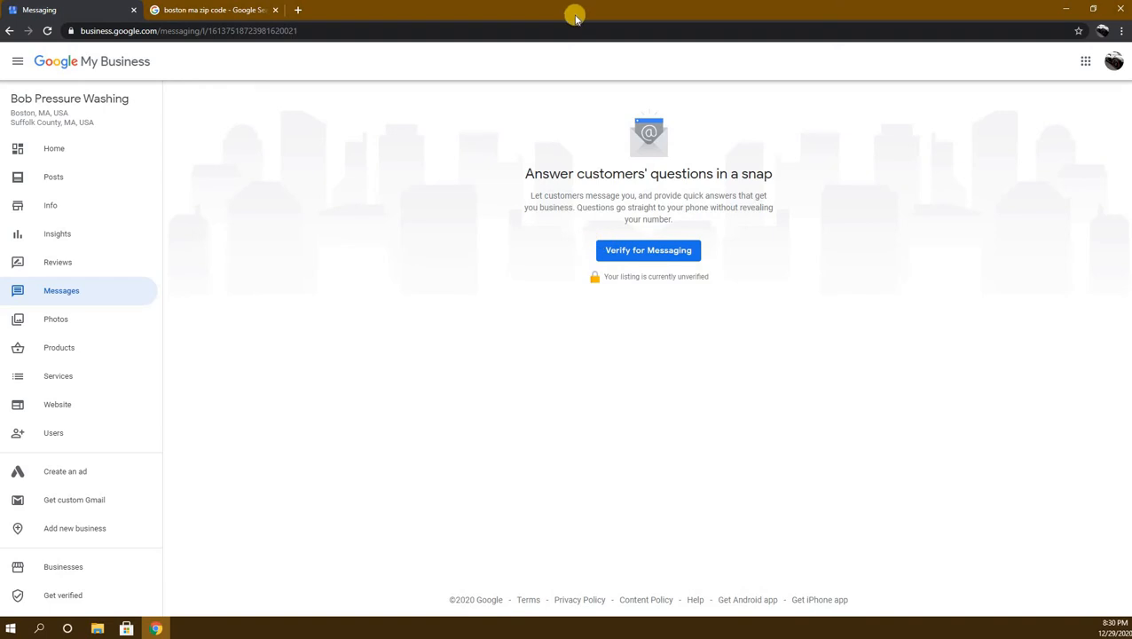
{"action": "left_click", "coordinate": [82, 327]}
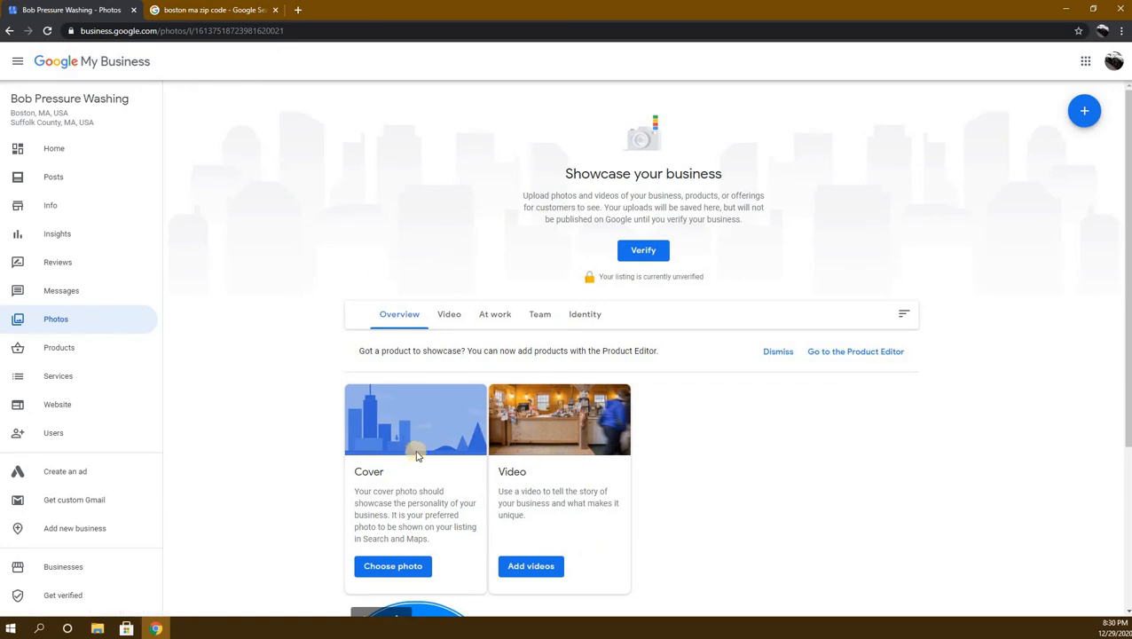
{"action": "scroll", "coordinate": [423, 449], "scroll_direction": "down", "scroll_amount": 2}
{"action": "scroll", "coordinate": [422, 448], "scroll_direction": "down", "scroll_amount": 2}
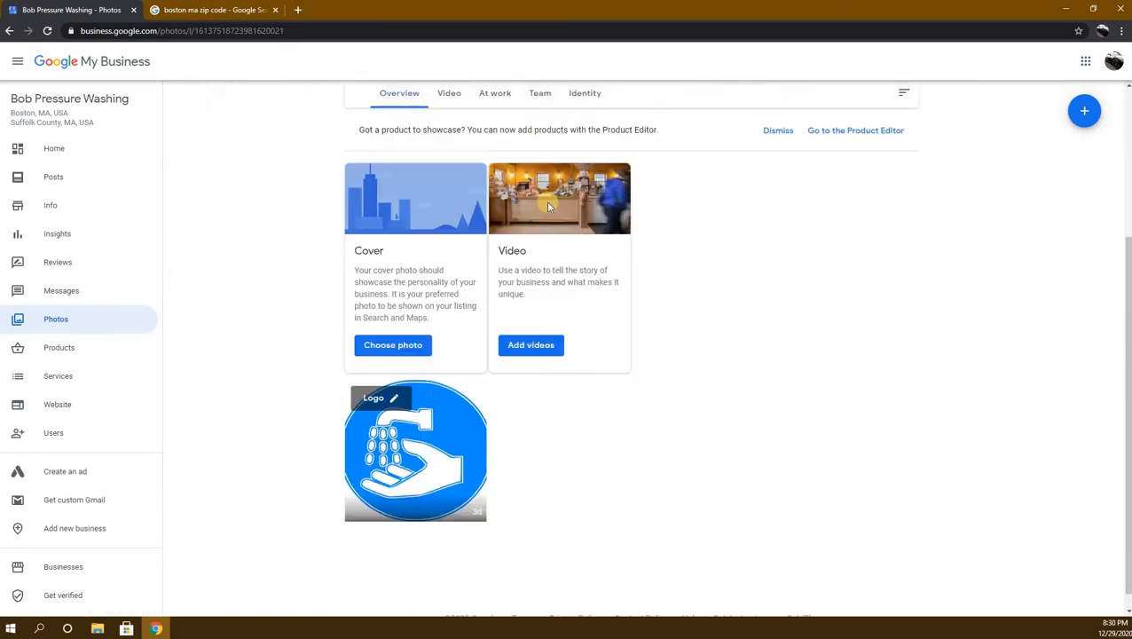
Step: Look over the Photos, Products and Services sections, check the business categories under Info, and return to Services
{"action": "scroll", "coordinate": [439, 404], "scroll_direction": "up", "scroll_amount": 2}
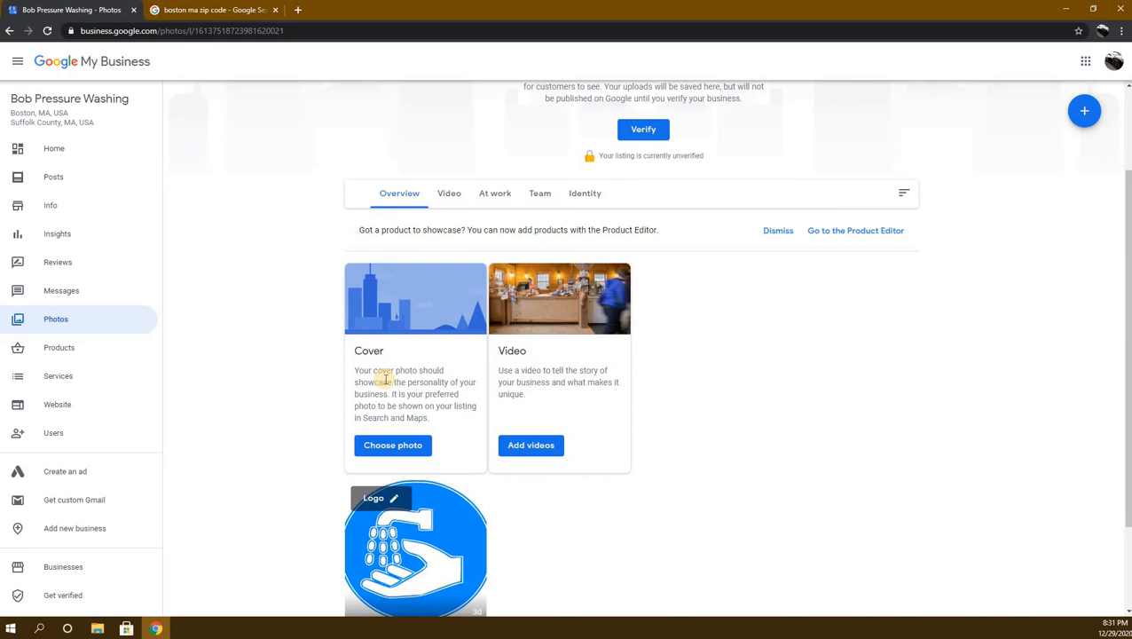
{"action": "left_click", "coordinate": [60, 356]}
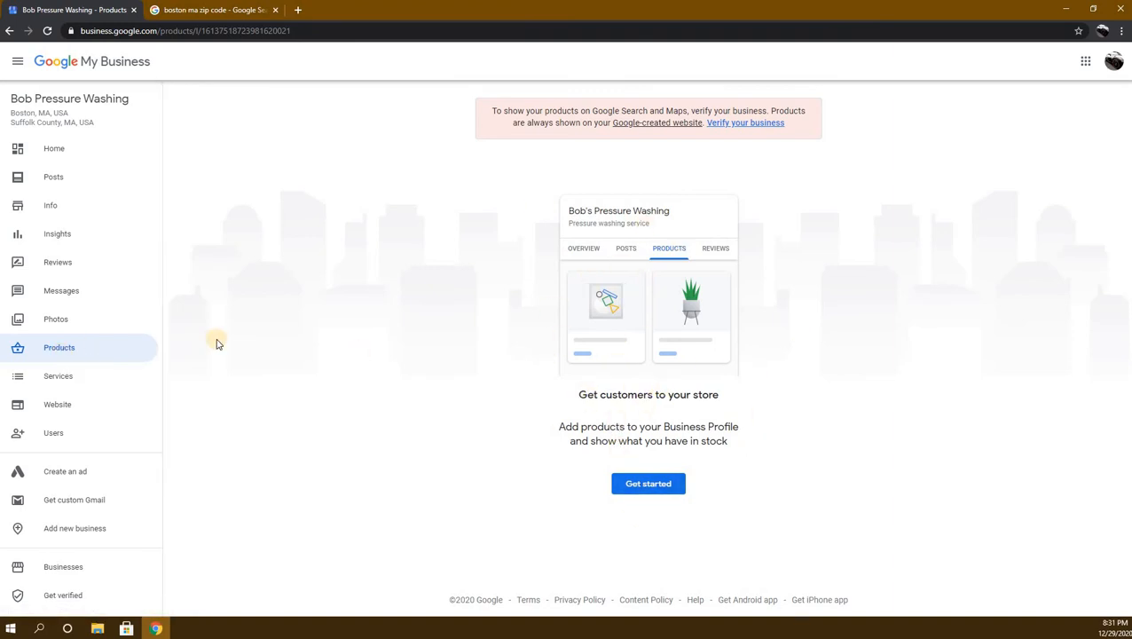
{"action": "left_click", "coordinate": [59, 376]}
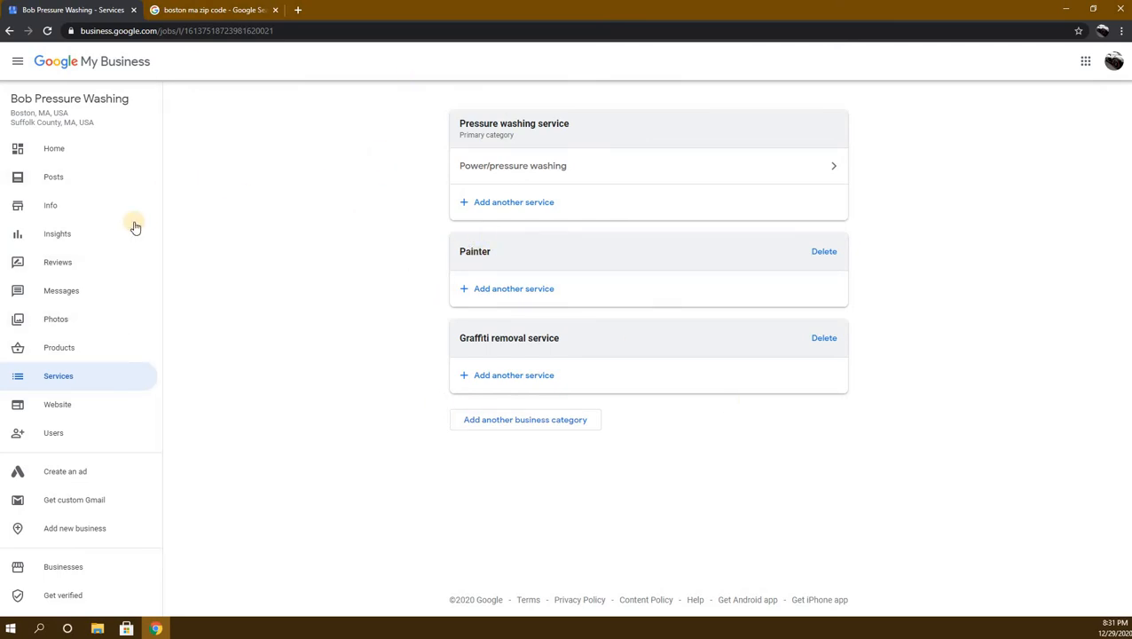
{"action": "left_click", "coordinate": [53, 205]}
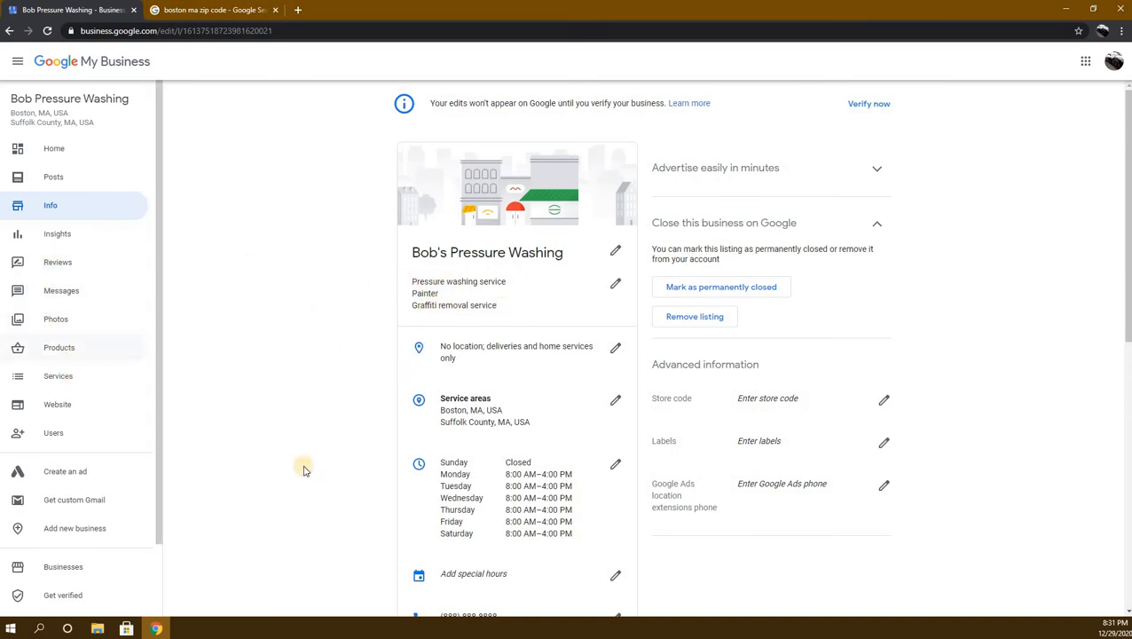
{"action": "left_click", "coordinate": [530, 396]}
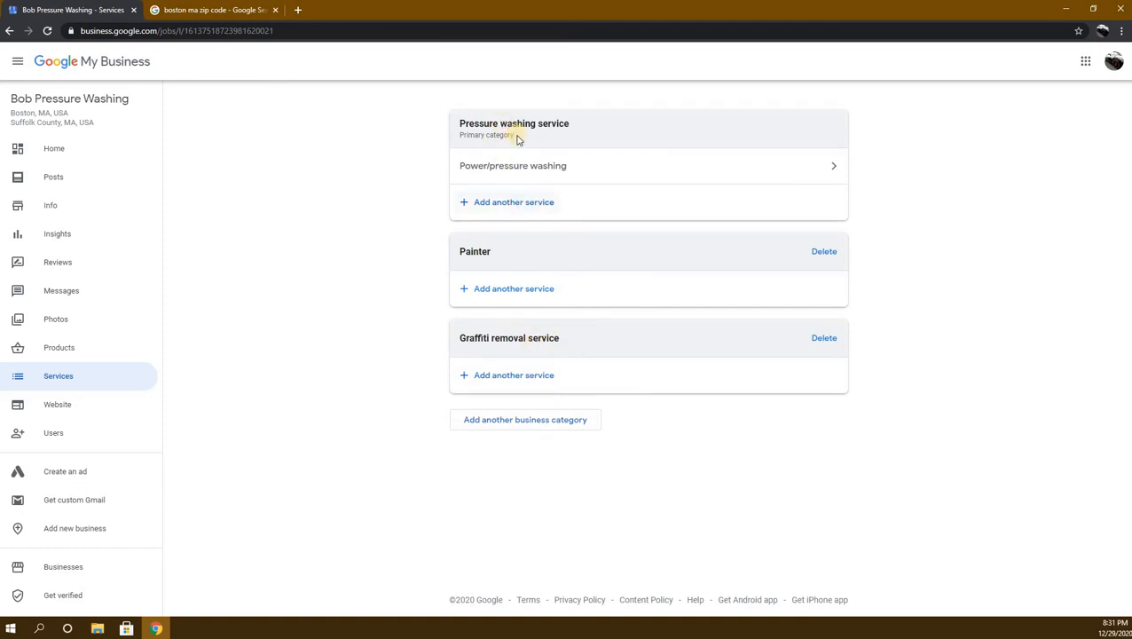
Step: Add a custom service named "roof cleaning" to the Pressure washing service category and save it
{"action": "left_click", "coordinate": [500, 202]}
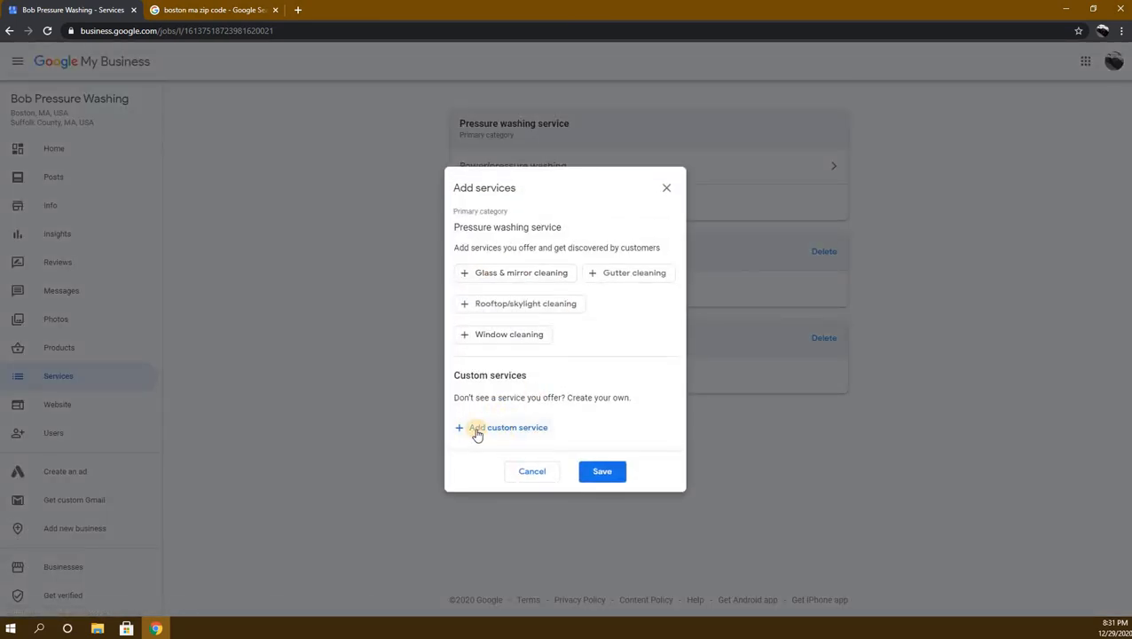
{"action": "left_click", "coordinate": [496, 428]}
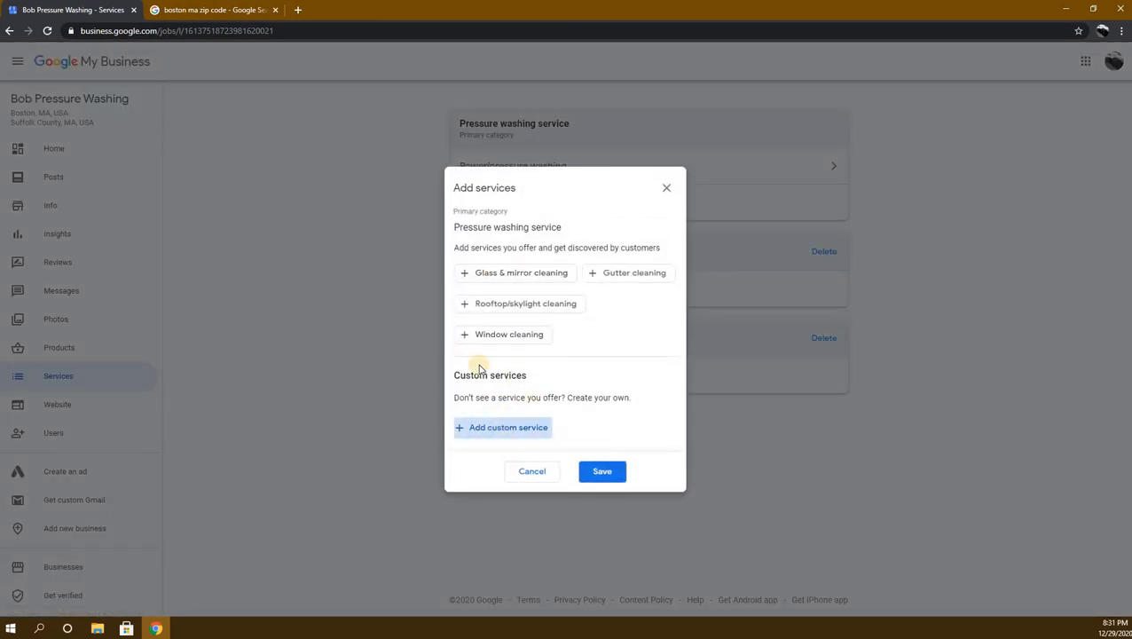
{"action": "left_click", "coordinate": [542, 405]}
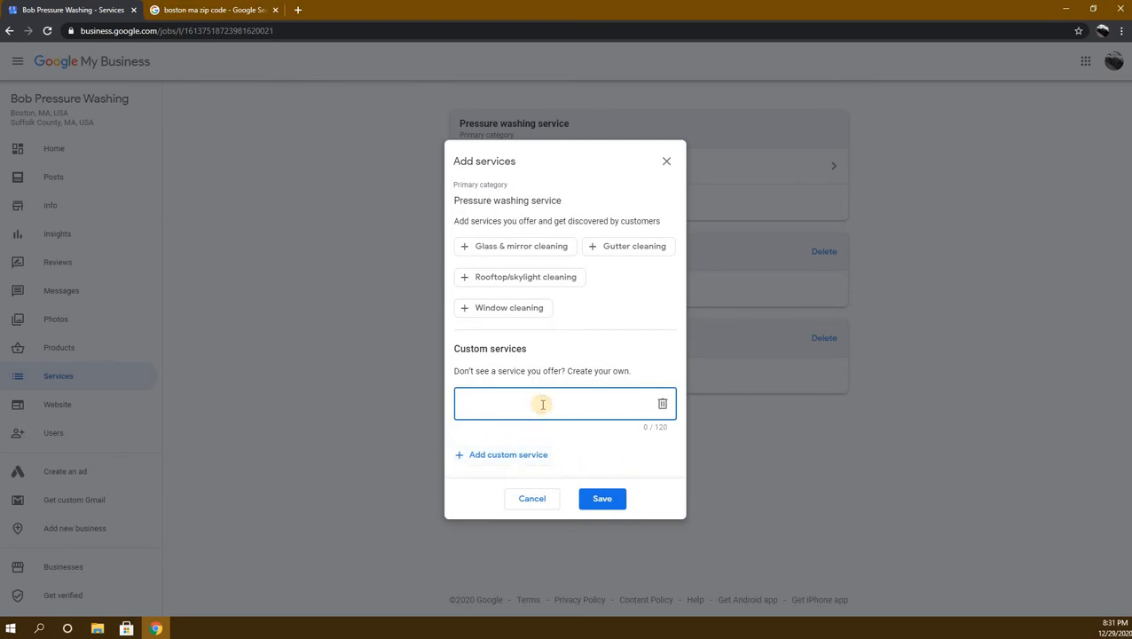
{"action": "type", "text": "roof "}
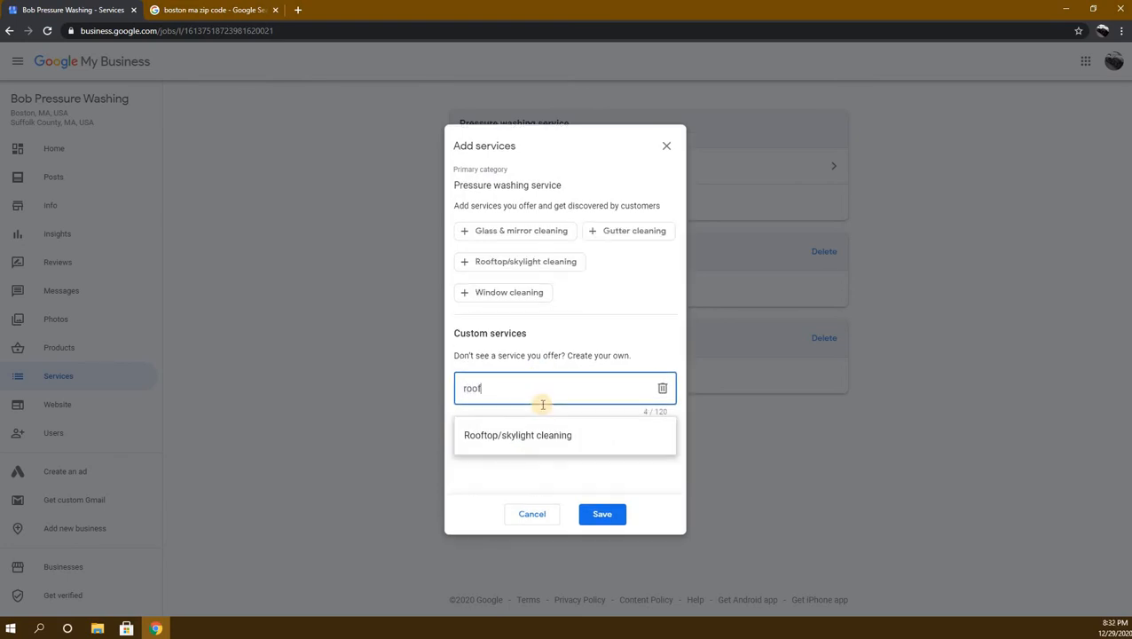
{"action": "type", "text": "cleaning"}
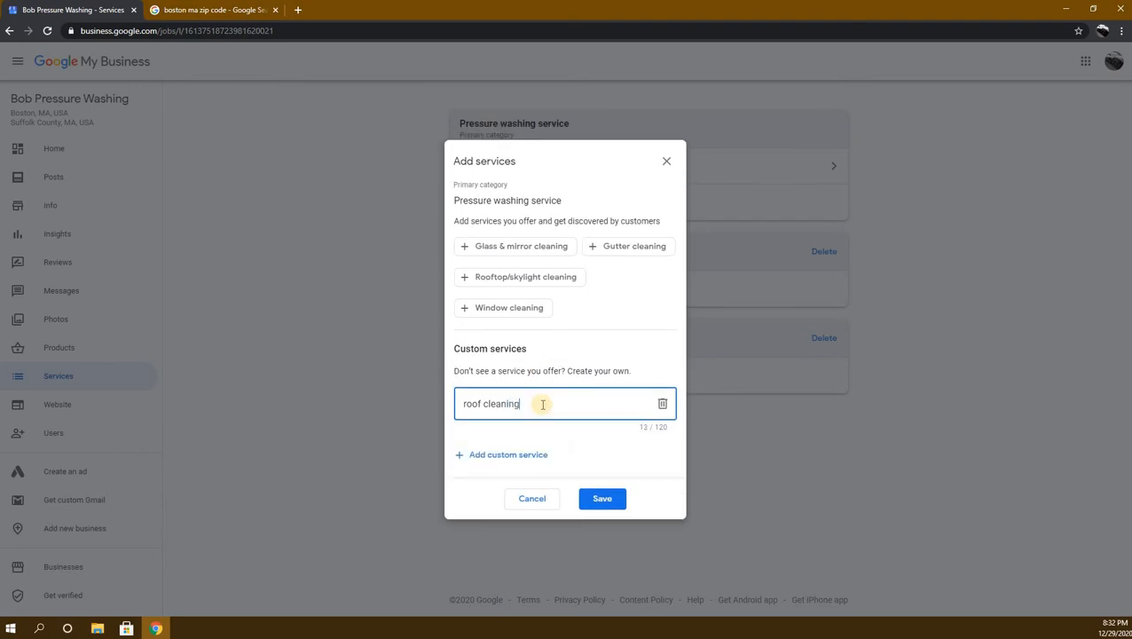
{"action": "left_click", "coordinate": [605, 499]}
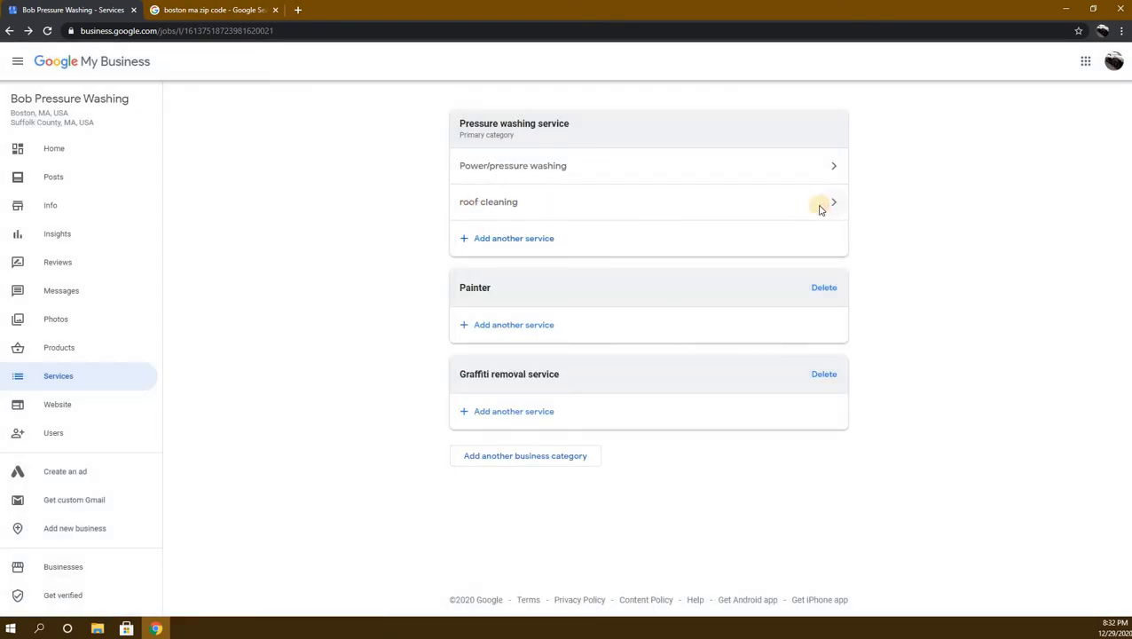
Step: Describe the roof cleaning service, with no price, as "bobs pressure washing in boston, ma does the best roof cleaning youll ever see....blah blah blah"
{"action": "left_click", "coordinate": [823, 206]}
{"action": "left_click", "coordinate": [490, 282]}
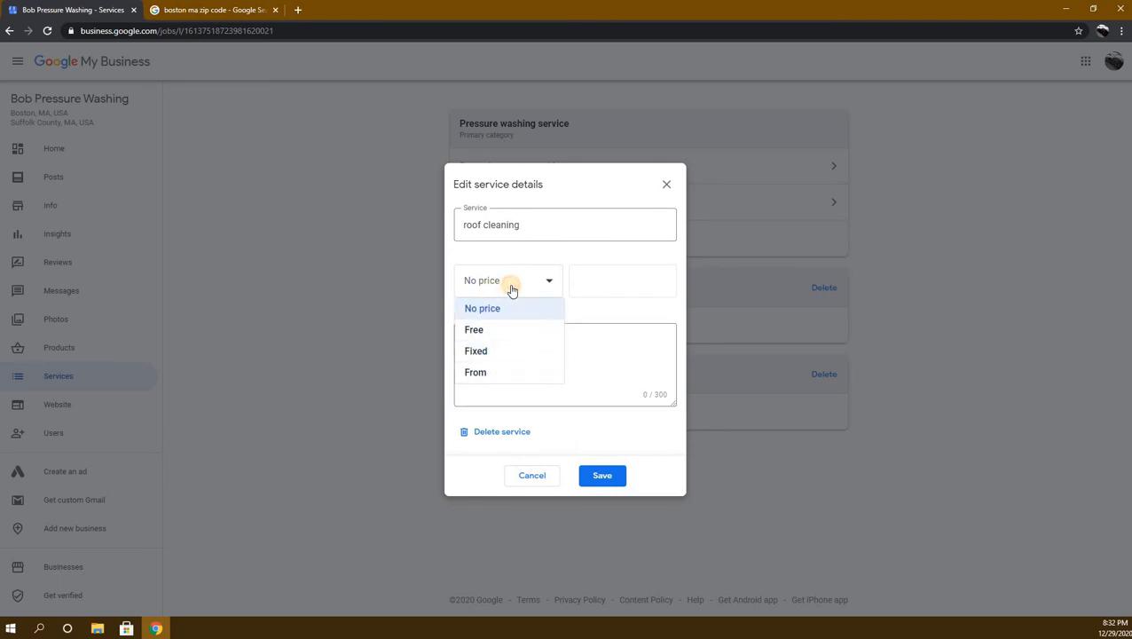
{"action": "left_click", "coordinate": [548, 364]}
{"action": "left_click", "coordinate": [548, 365]}
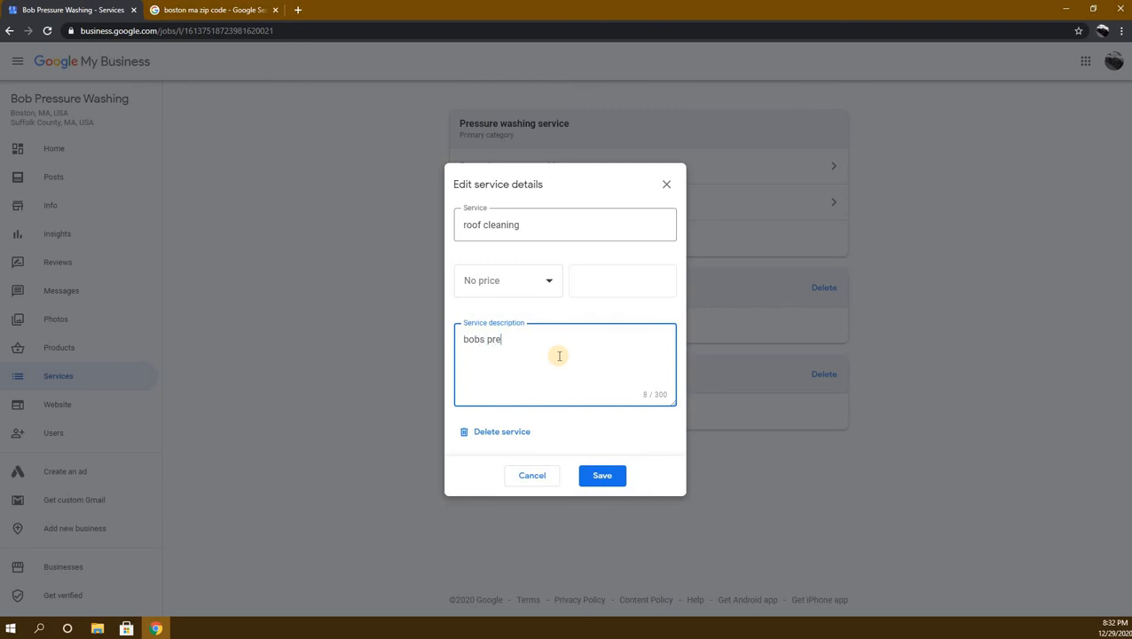
{"action": "type", "text": "bobs pressure washing in boston, ma does the bes"}
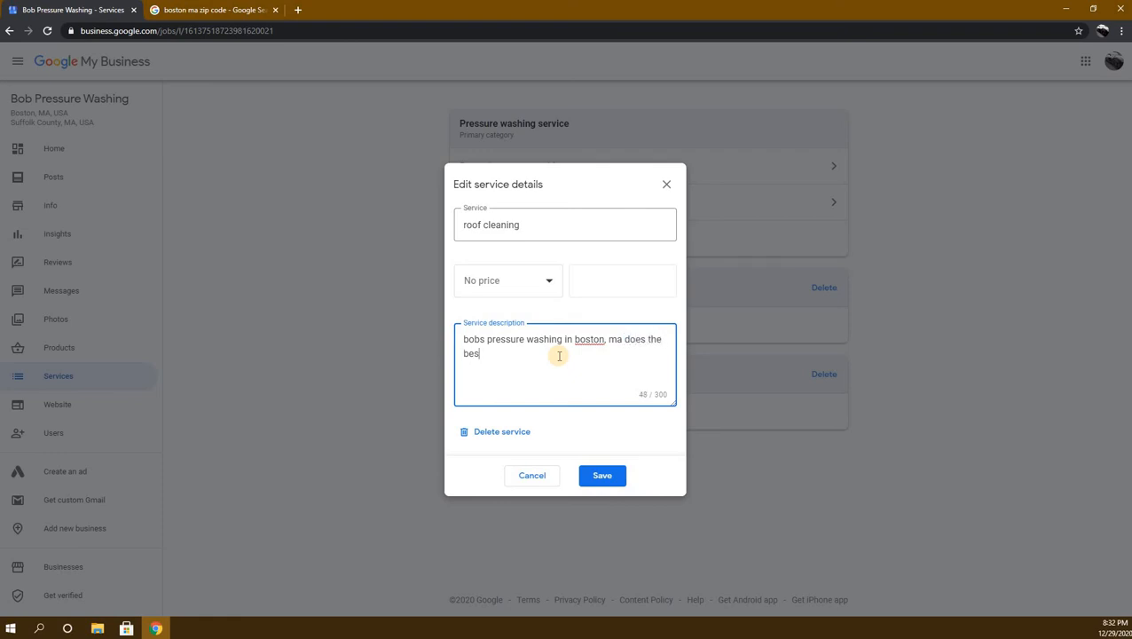
{"action": "type", "text": "cleaning youll ever see....blah bl"}
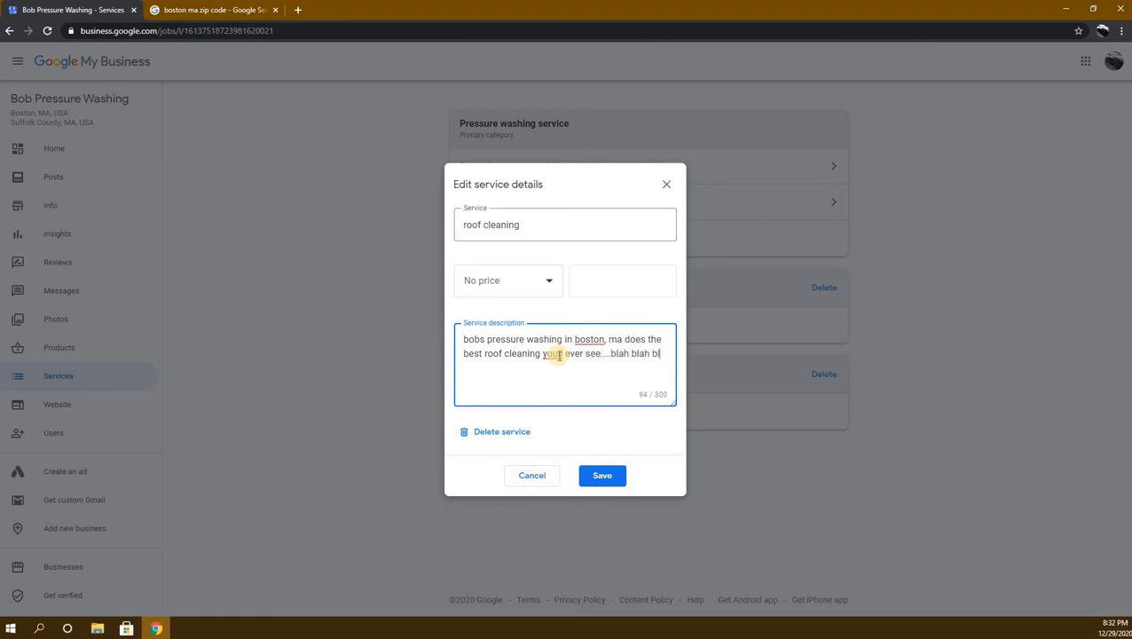
{"action": "type", "text": "ah"}
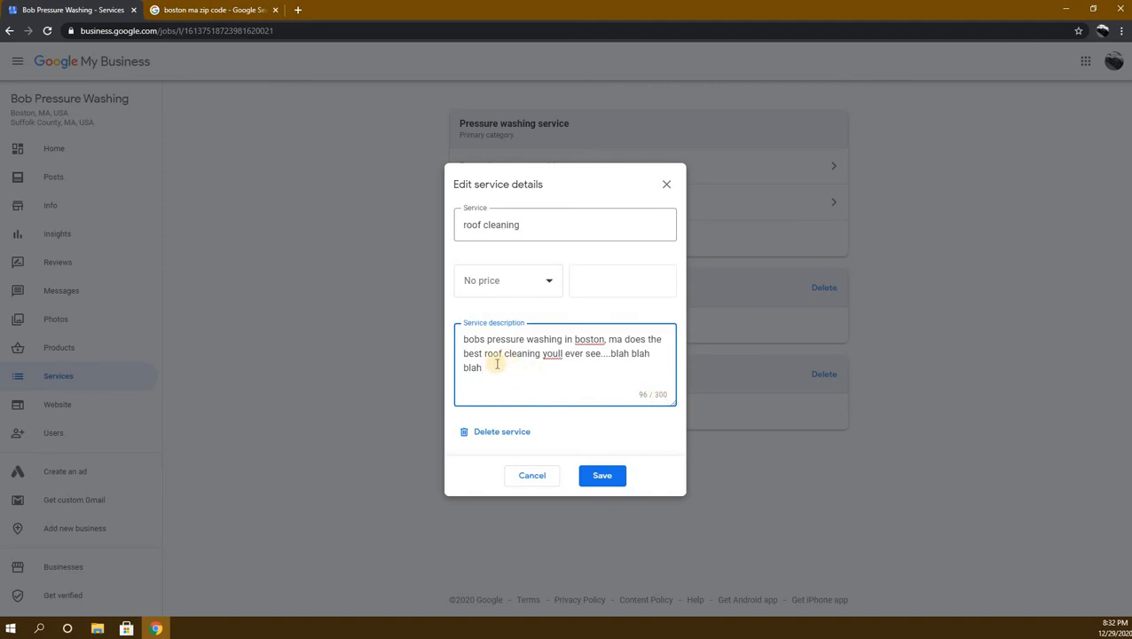
Step: Check the character limit of the roof cleaning description and save the service details
{"action": "double_click", "coordinate": [665, 397]}
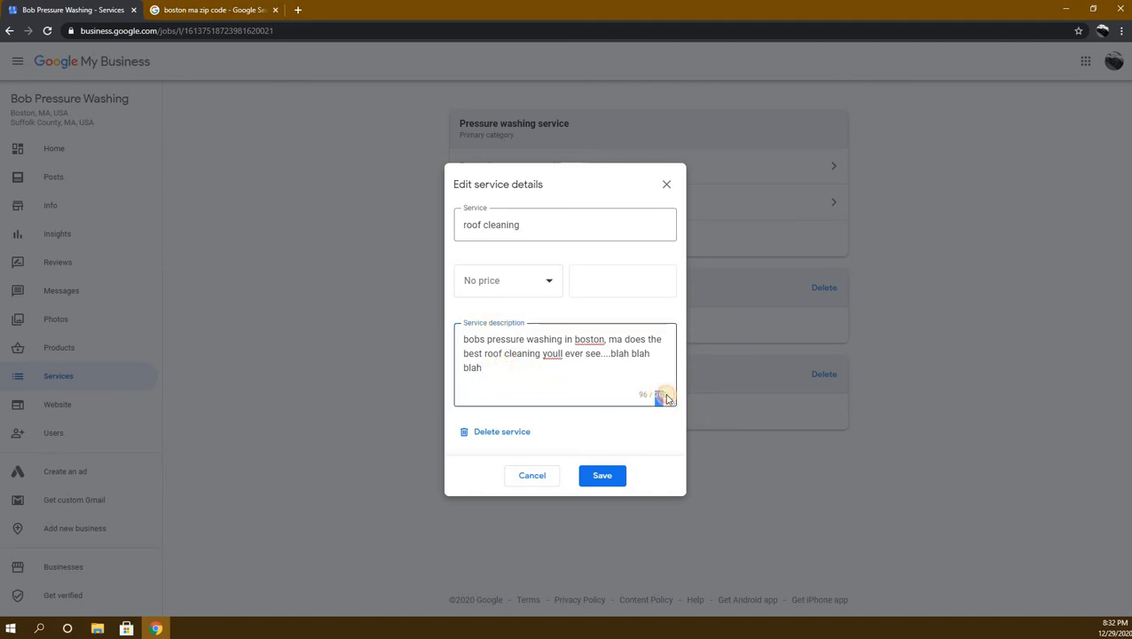
{"action": "triple_click", "coordinate": [665, 397]}
{"action": "double_click", "coordinate": [665, 396]}
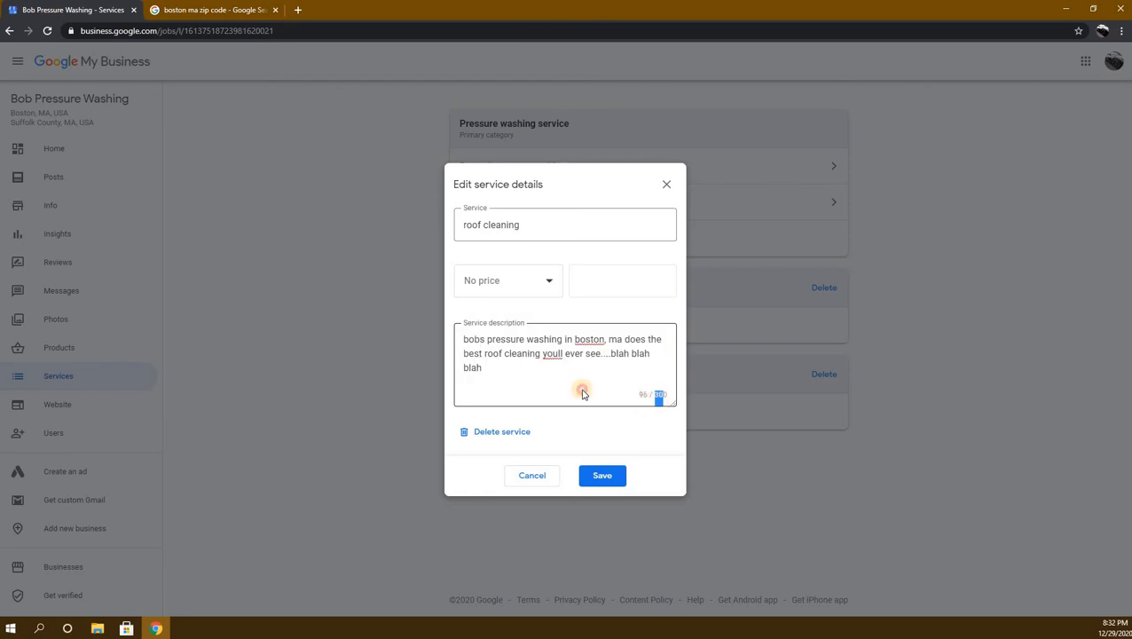
{"action": "left_click", "coordinate": [539, 373]}
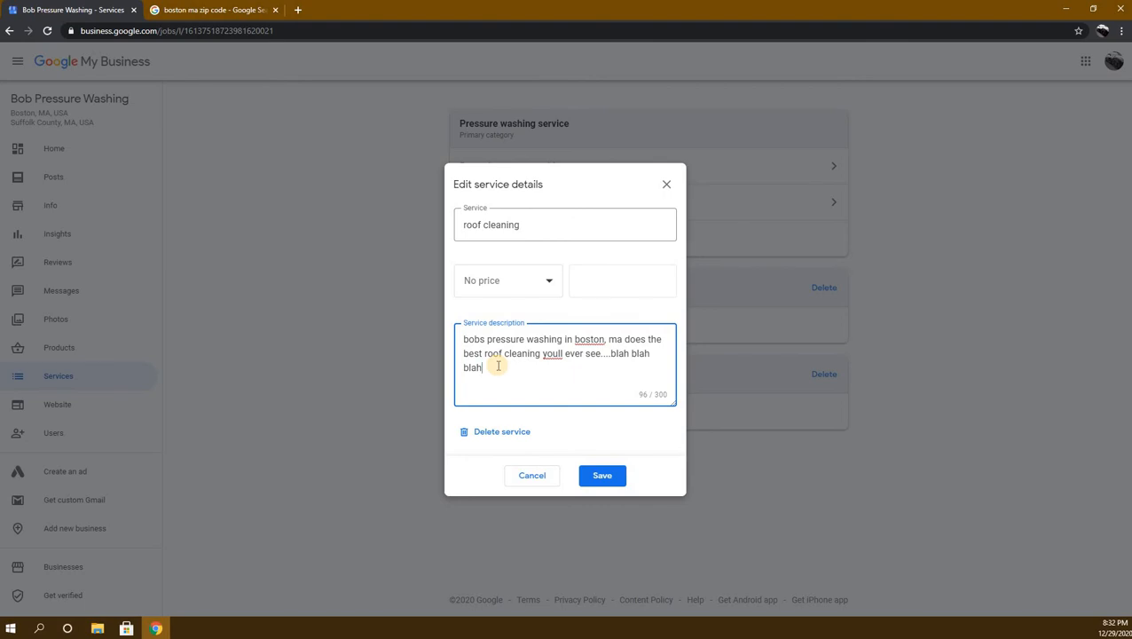
{"action": "left_click", "coordinate": [600, 476]}
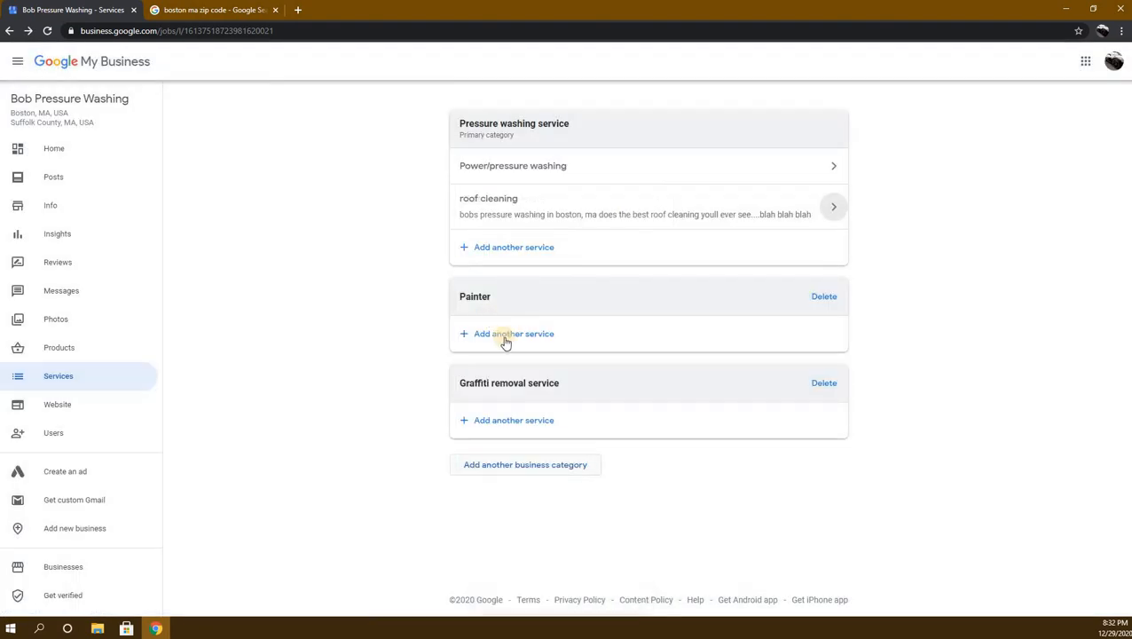
Step: Add a custom service named "Fence painting" to the Painter category and save it
{"action": "left_click", "coordinate": [507, 334]}
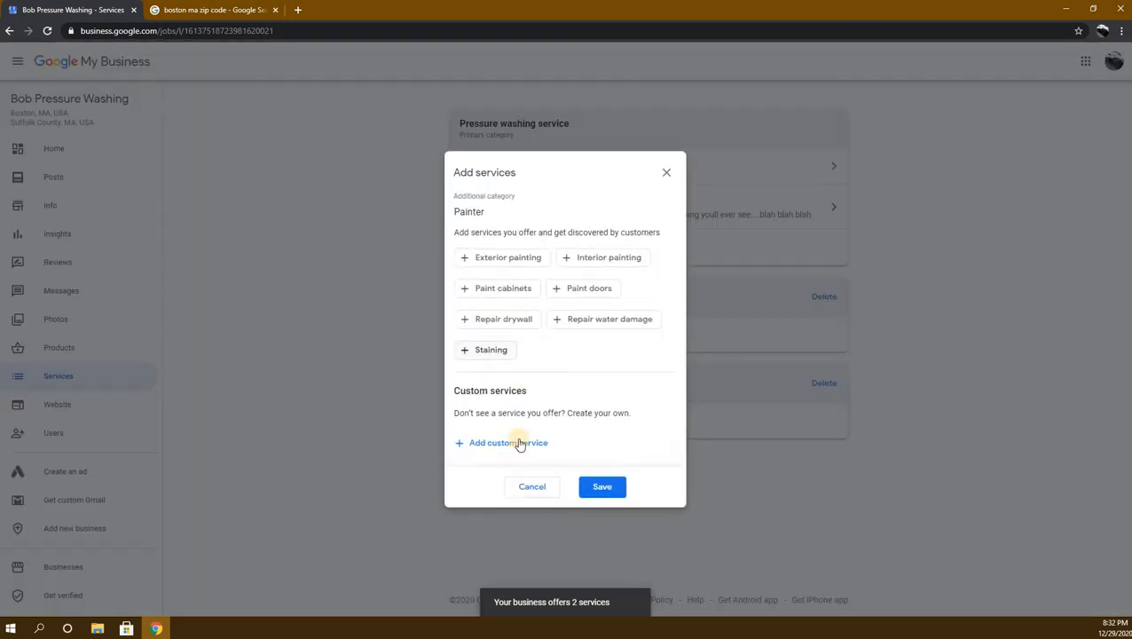
{"action": "left_click", "coordinate": [508, 442]}
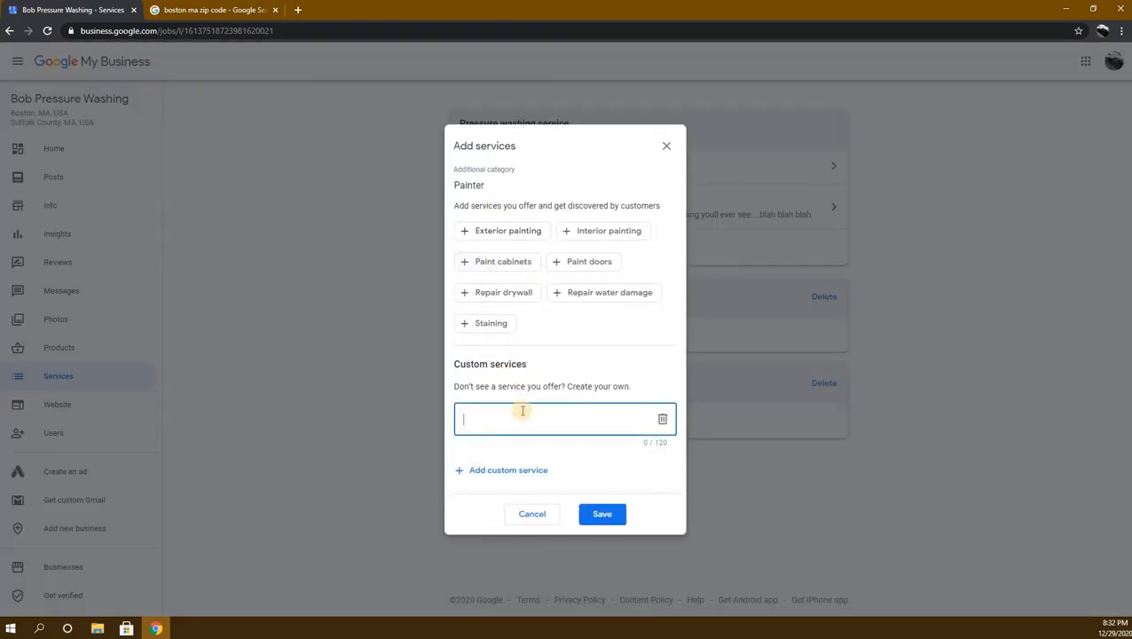
{"action": "type", "text": "Fence painting"}
{"action": "left_click", "coordinate": [587, 522]}
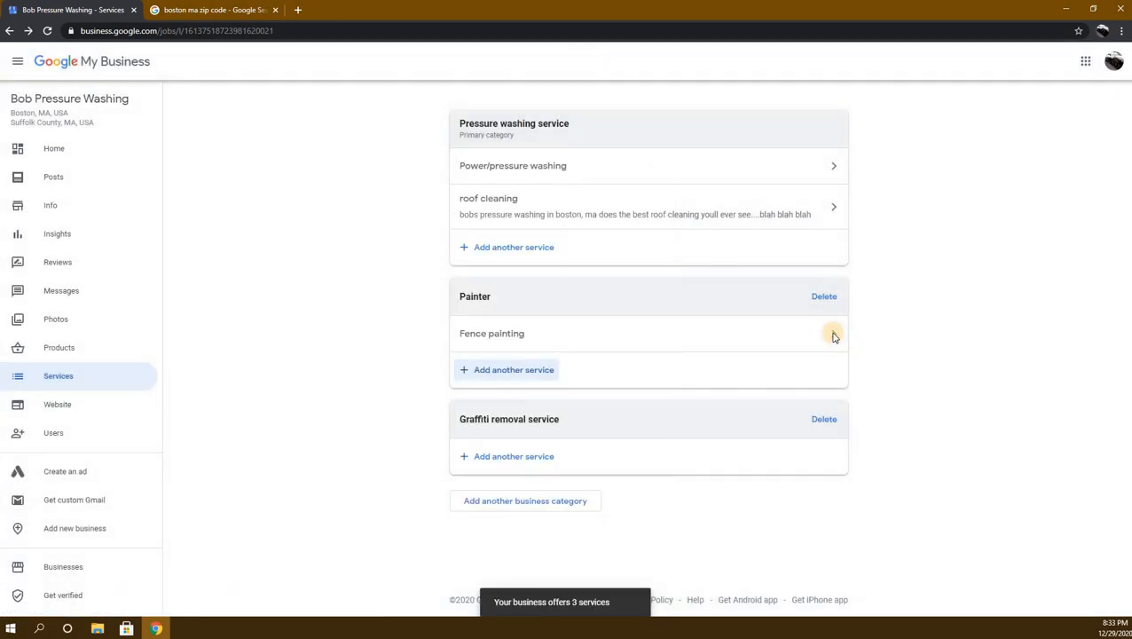
Step: Describe the Fence painting service, with no price, as "you heard right! bob's pressure washing also does professional painting in boston, ma"
{"action": "left_click", "coordinate": [833, 336]}
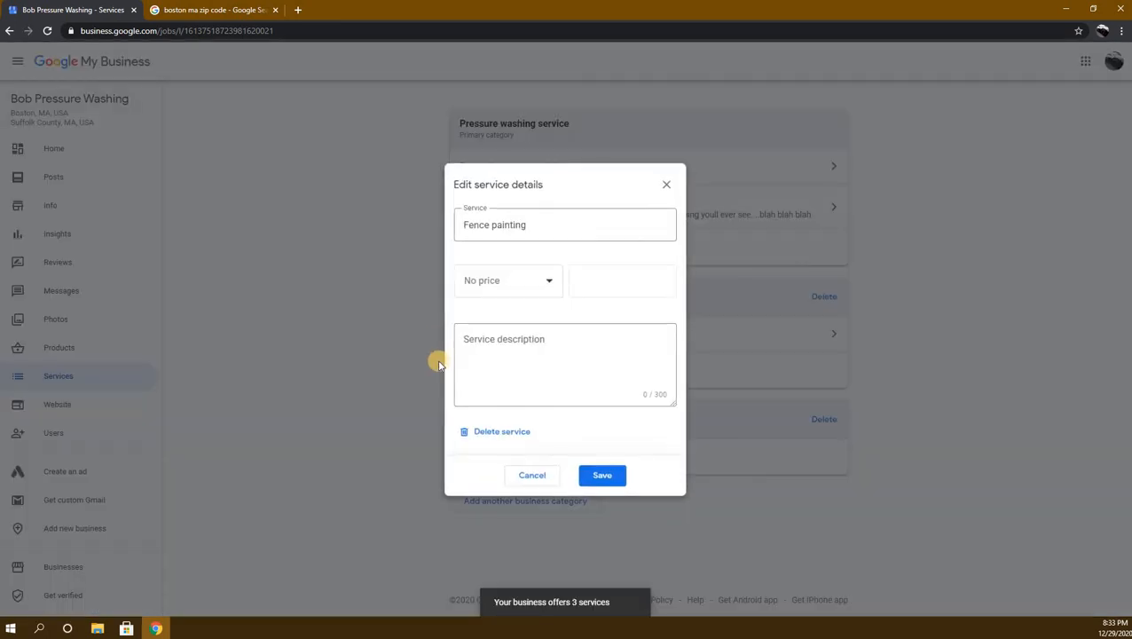
{"action": "left_click", "coordinate": [482, 282]}
{"action": "left_click", "coordinate": [543, 305]}
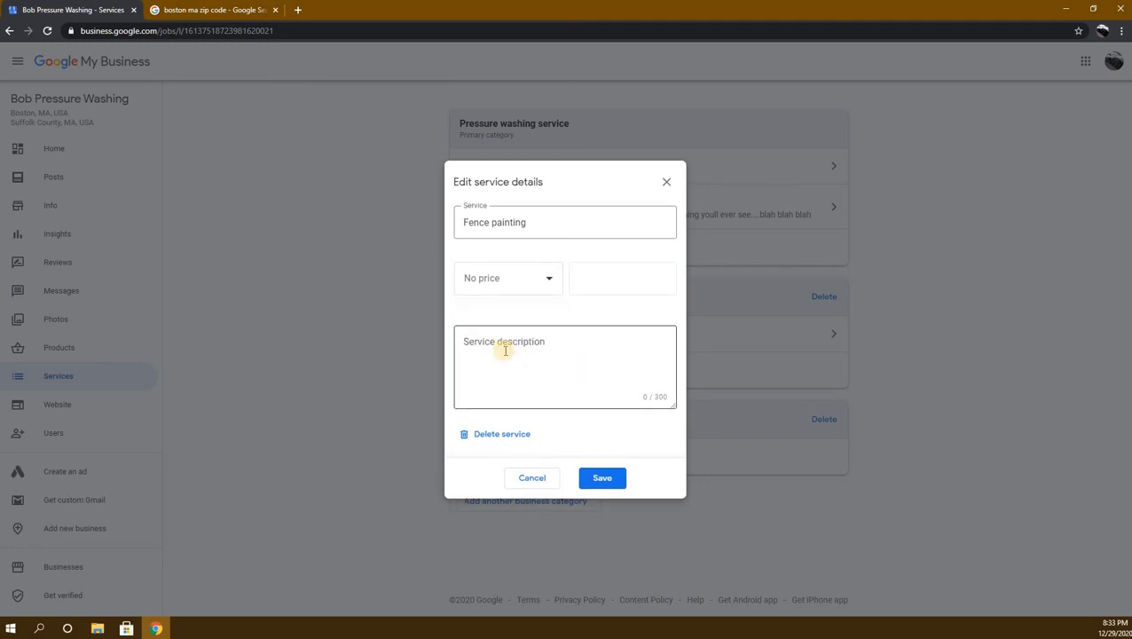
{"action": "left_click", "coordinate": [506, 352]}
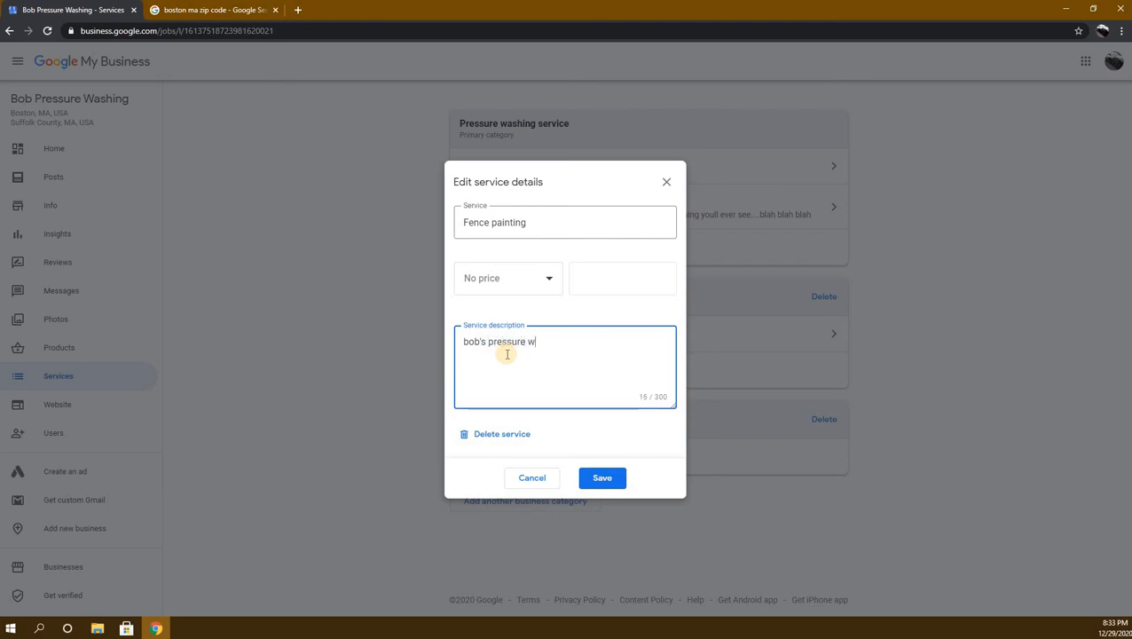
{"action": "key", "text": "Home"}
{"action": "type", "text": "you heard right"}
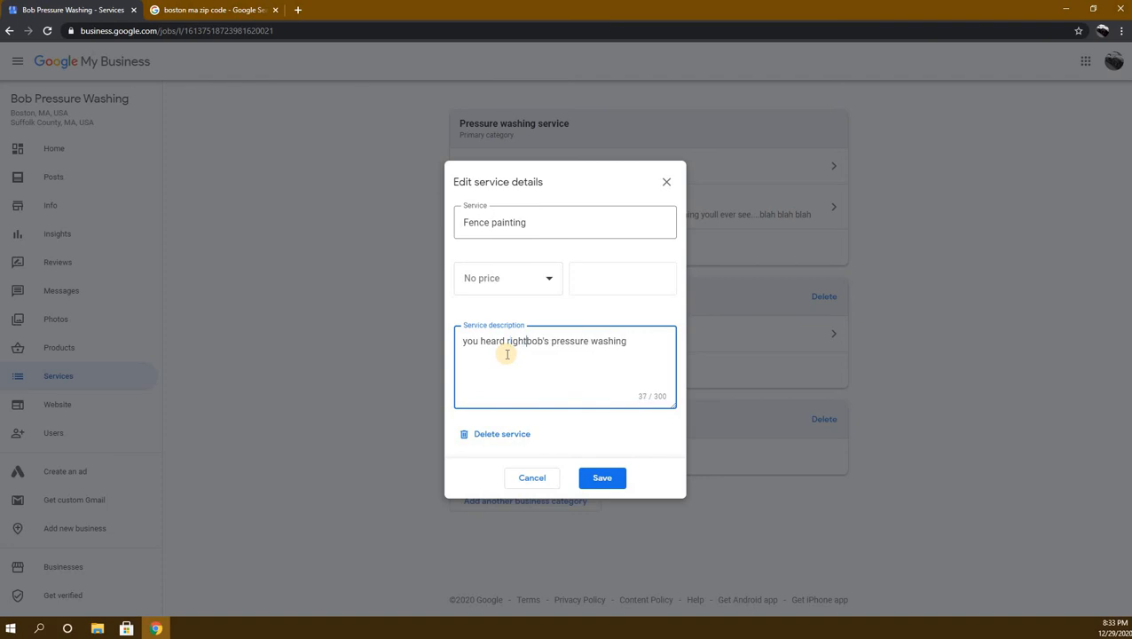
{"action": "type", "text": "! "}
{"action": "type", "text": "does professional painting in"}
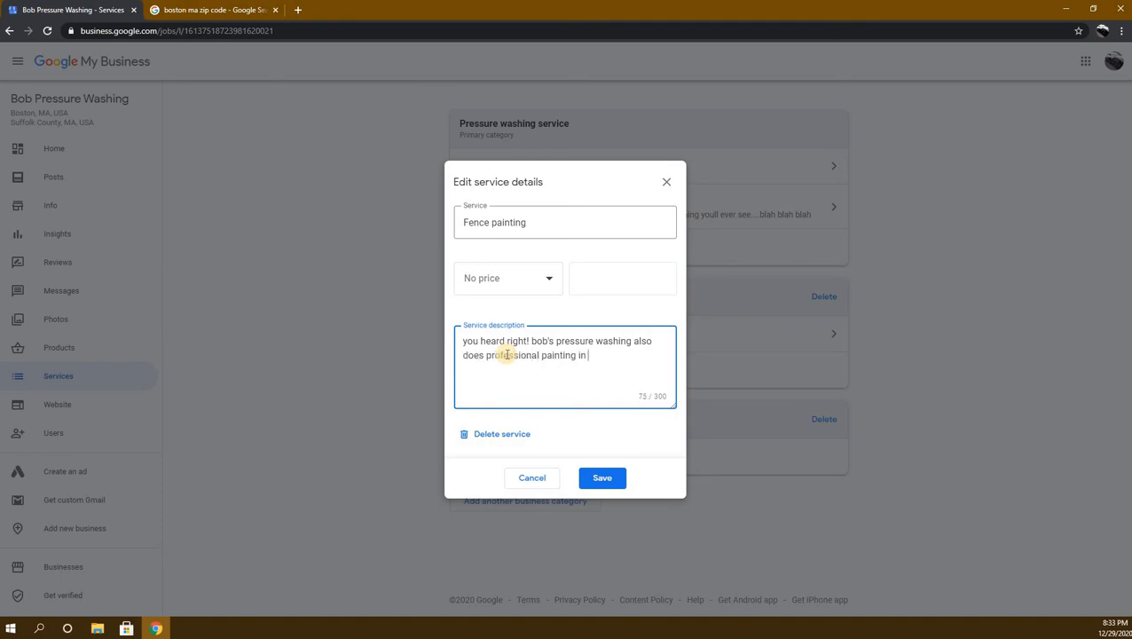
{"action": "type", "text": "boston, ma"}
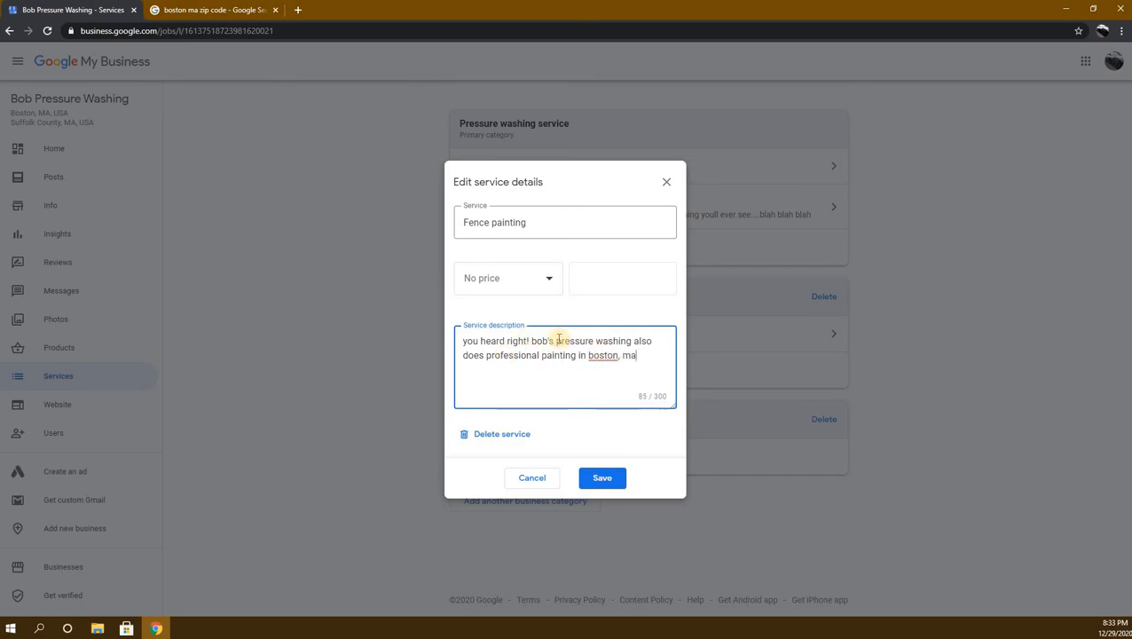
Step: Review the wording of the Fence painting description, append "...blah blah blah" to its end and save the service details
{"action": "left_click_drag", "start_coordinate": [556, 340], "coordinate": [606, 343]}
{"action": "left_click", "coordinate": [532, 355]}
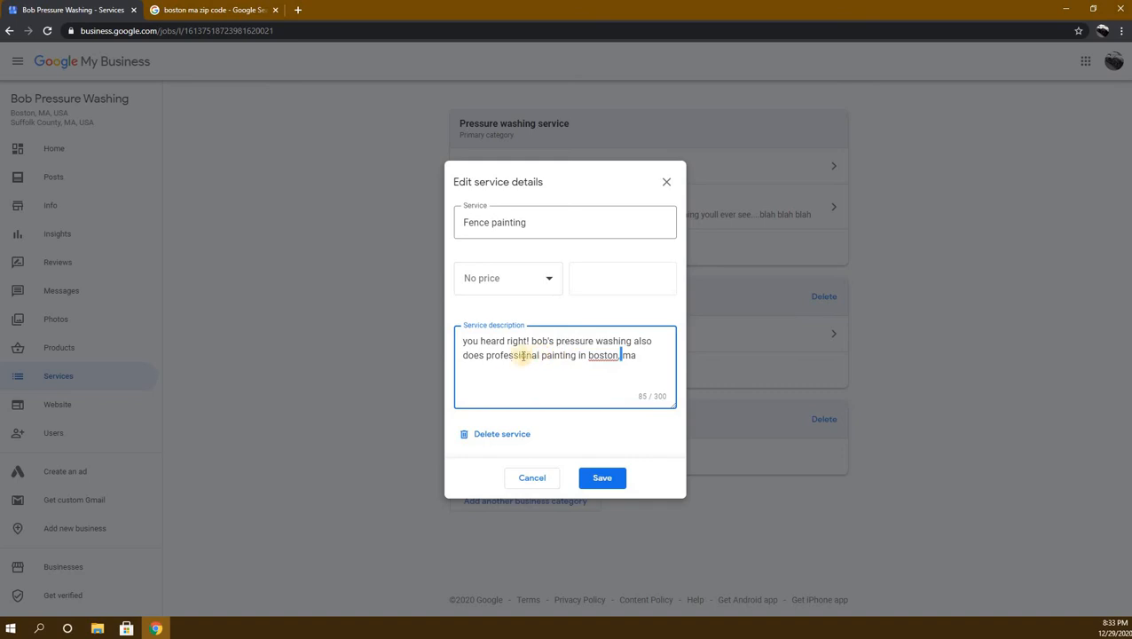
{"action": "left_click", "coordinate": [618, 357], "text": "shift"}
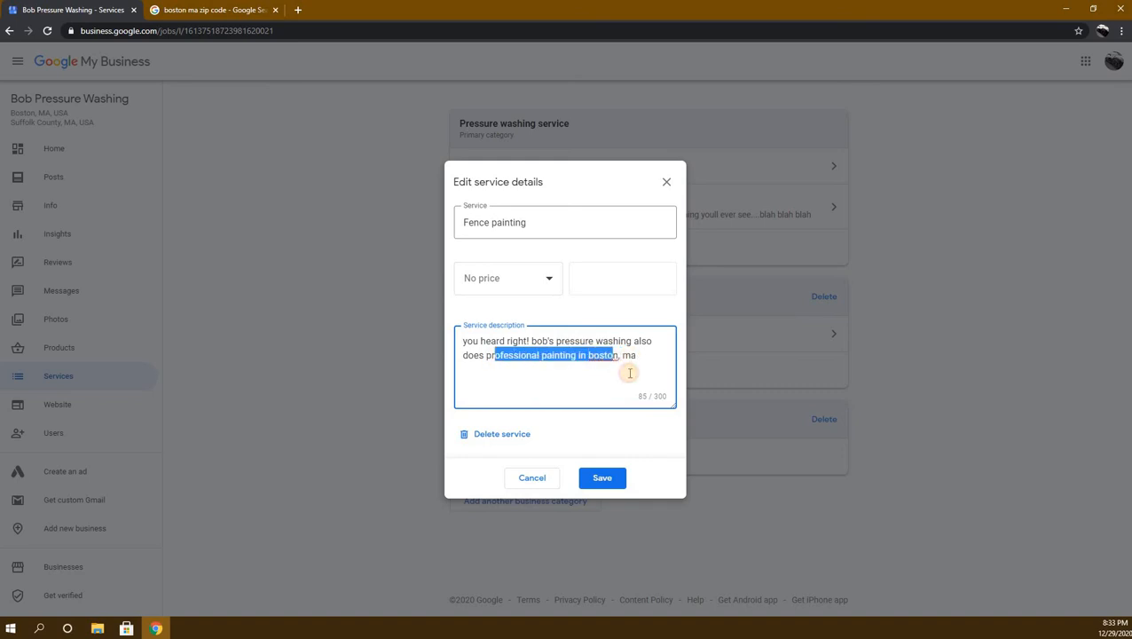
{"action": "left_click", "coordinate": [583, 364]}
{"action": "left_click", "coordinate": [638, 355]}
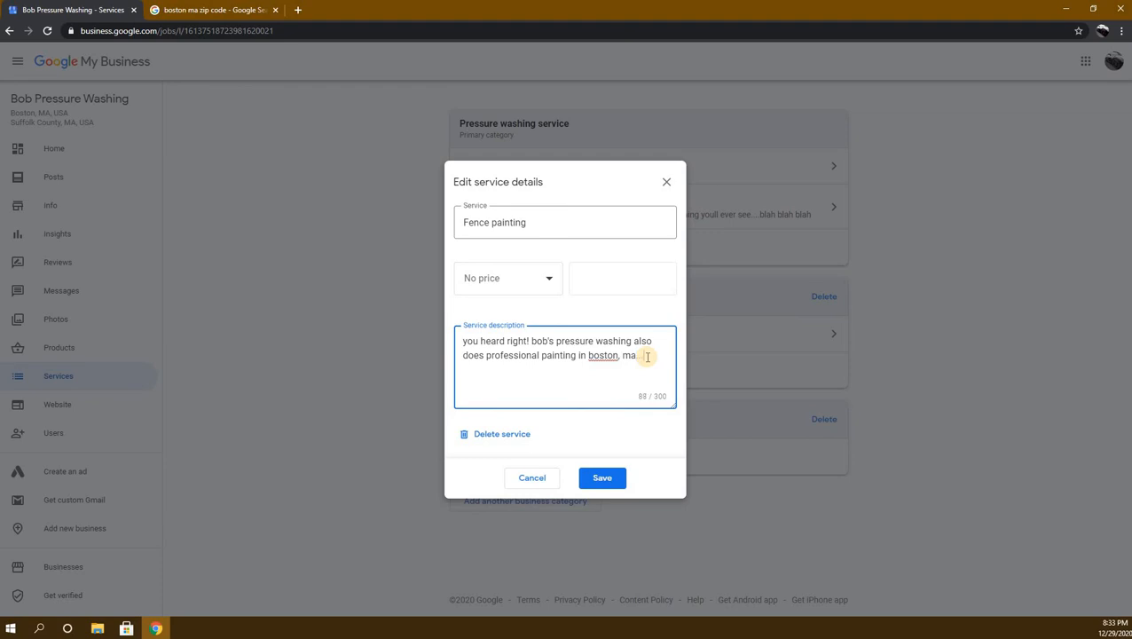
{"action": "type", "text": "...blah blah blah"}
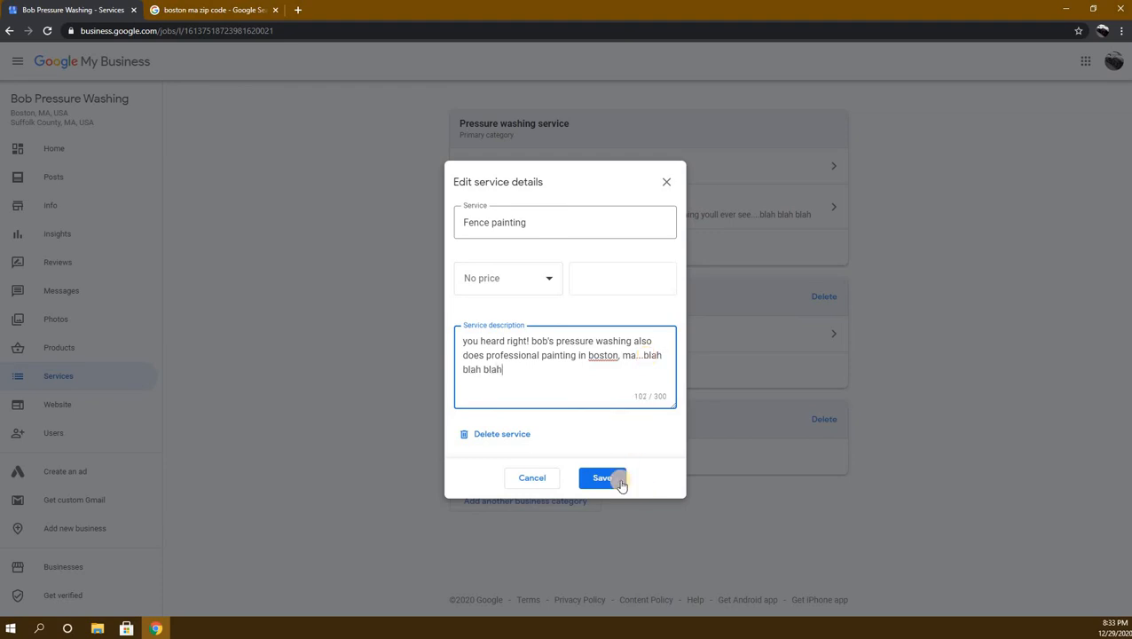
{"action": "left_click", "coordinate": [620, 481]}
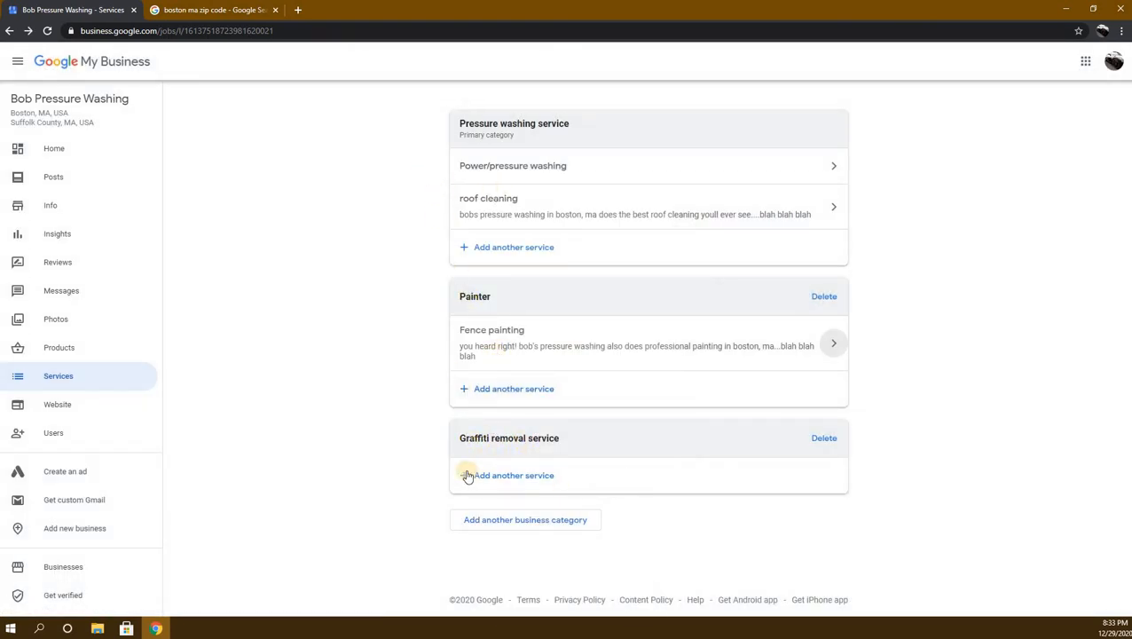
Step: Add a custom service named "house washing" to the Pressure washing service category and save it
{"action": "left_click", "coordinate": [519, 248]}
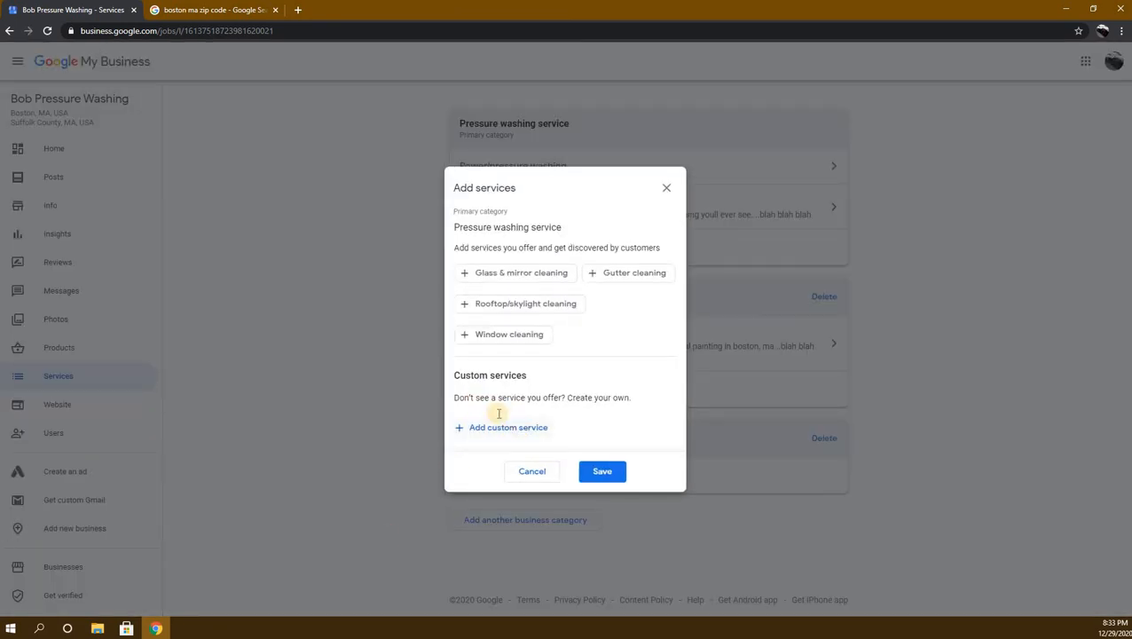
{"action": "left_click", "coordinate": [509, 424]}
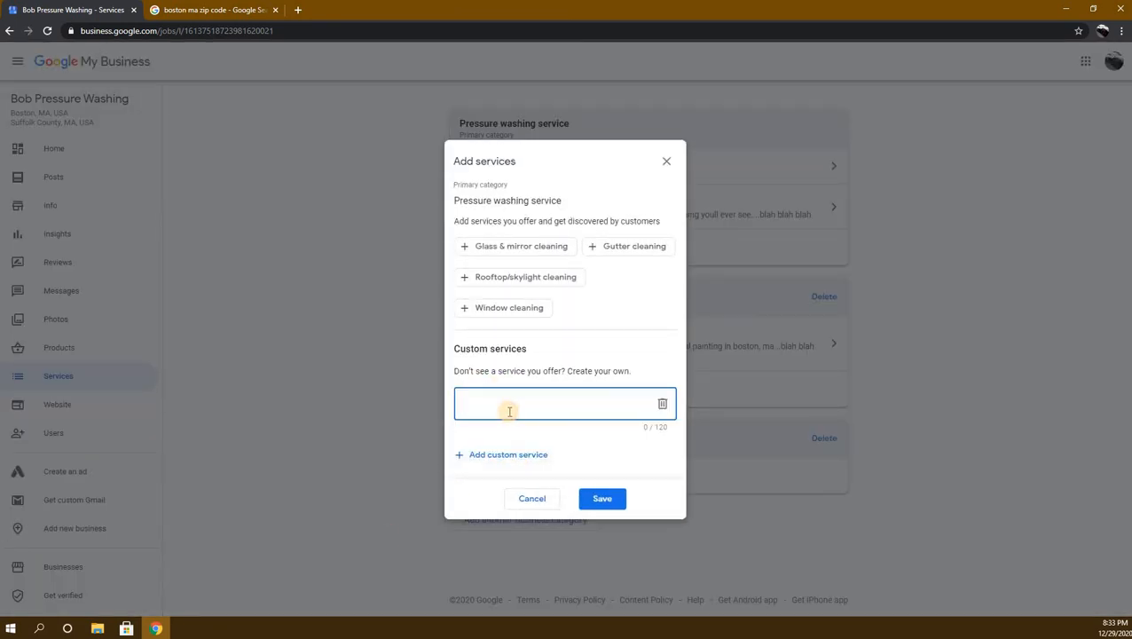
{"action": "type", "text": "house "}
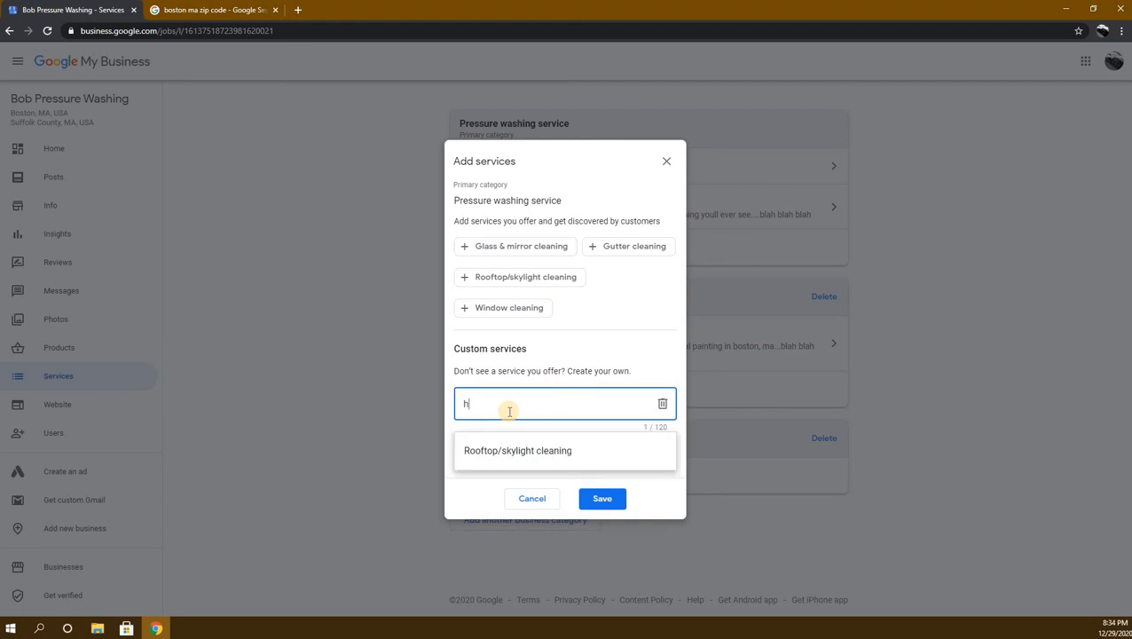
{"action": "type", "text": "washing"}
{"action": "left_click", "coordinate": [604, 500]}
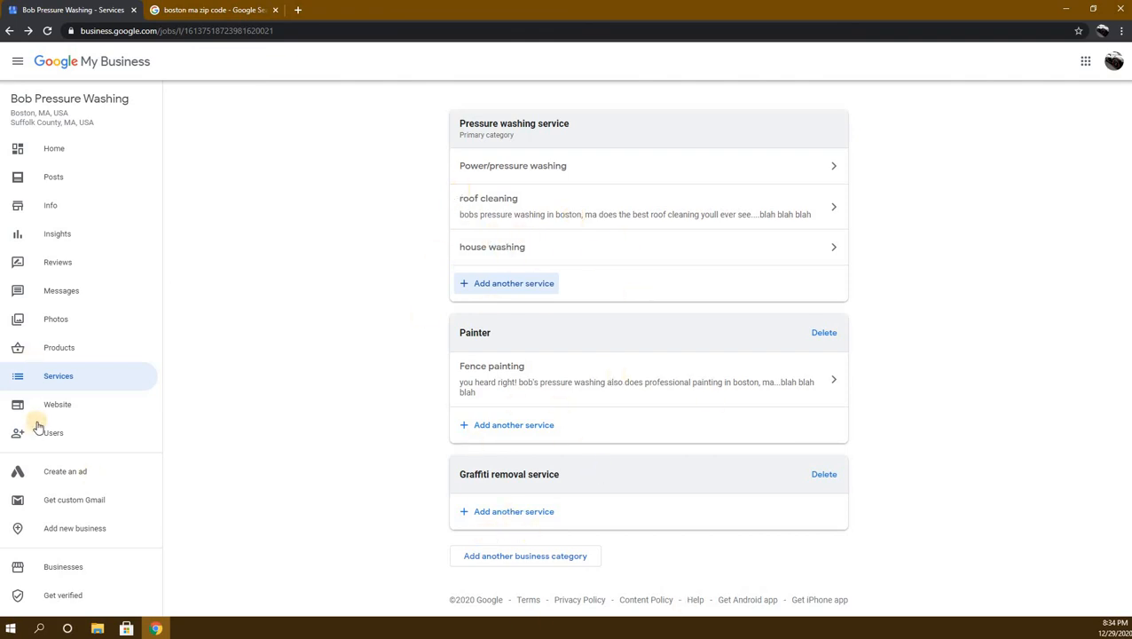
Step: Start an invitation for a new user of the business listing and choose the Manager role
{"action": "scroll", "coordinate": [36, 426], "scroll_direction": "down", "scroll_amount": 2}
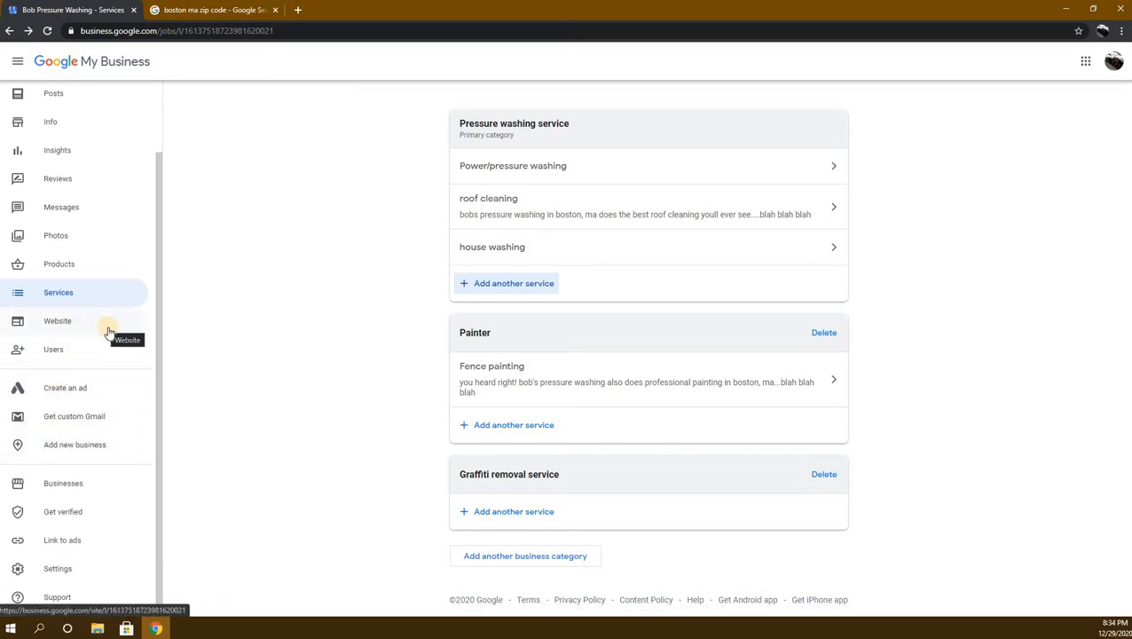
{"action": "left_click", "coordinate": [63, 350]}
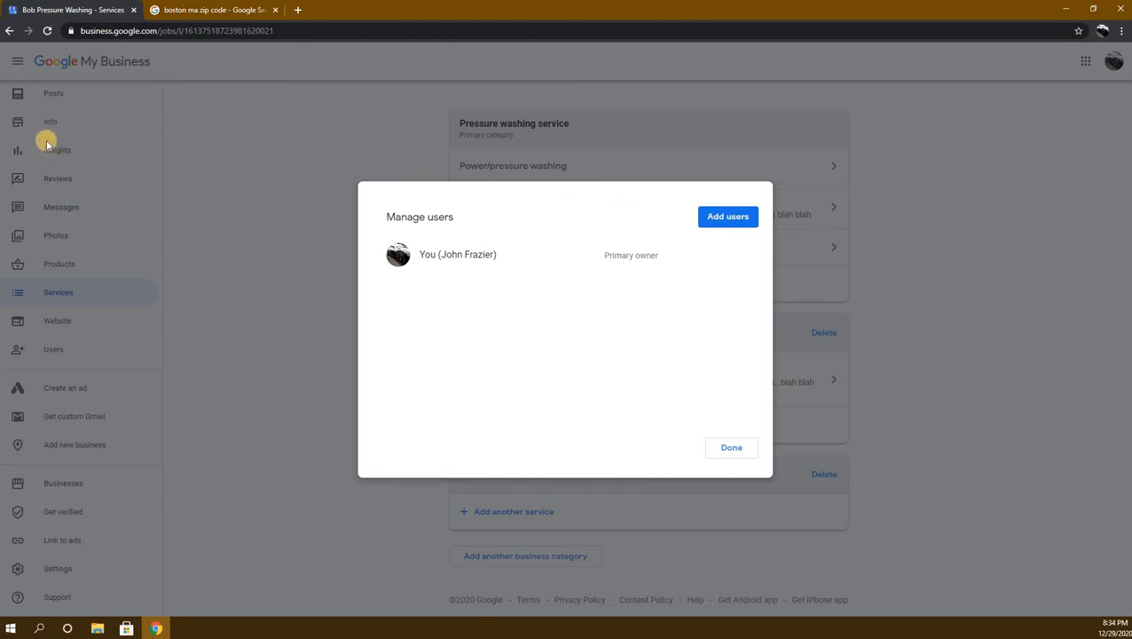
{"action": "left_click", "coordinate": [729, 218]}
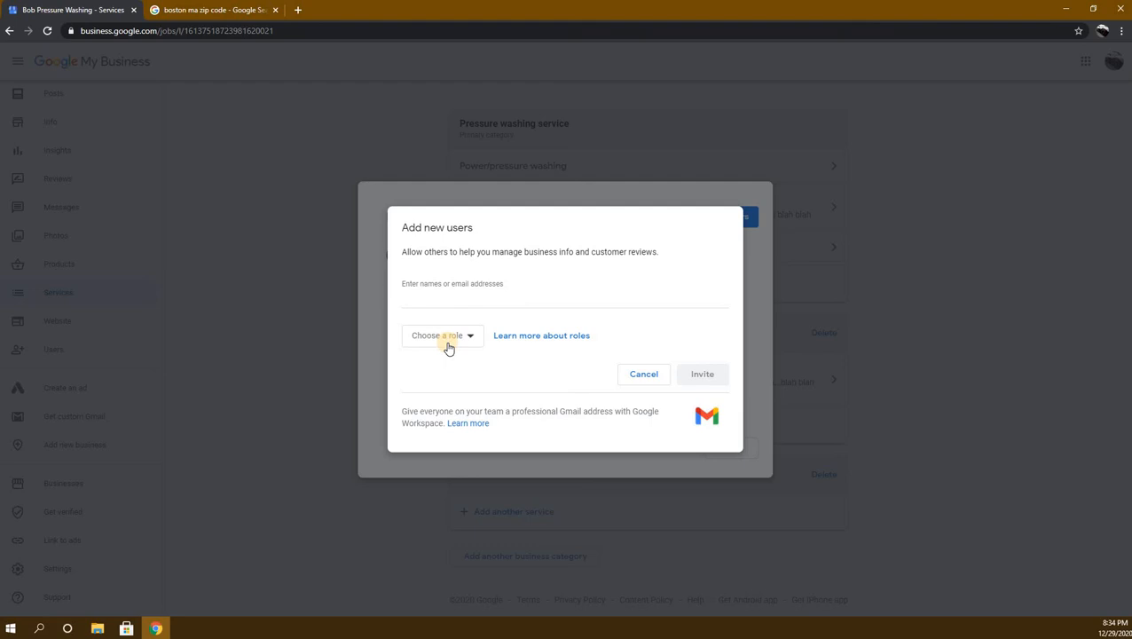
{"action": "left_click", "coordinate": [446, 340]}
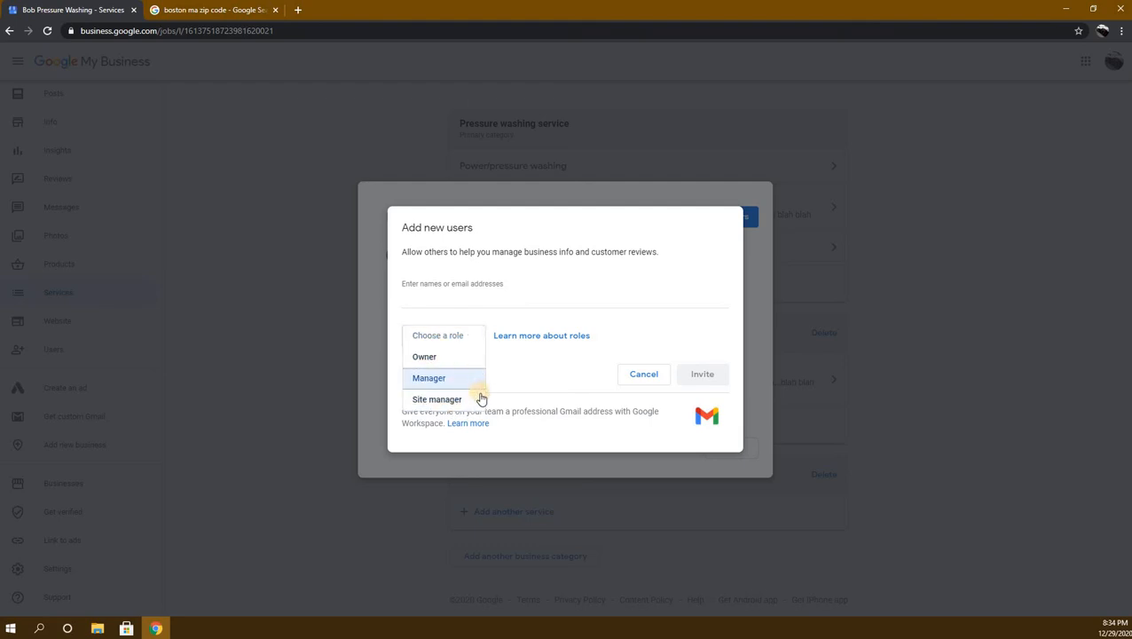
{"action": "left_click", "coordinate": [435, 379]}
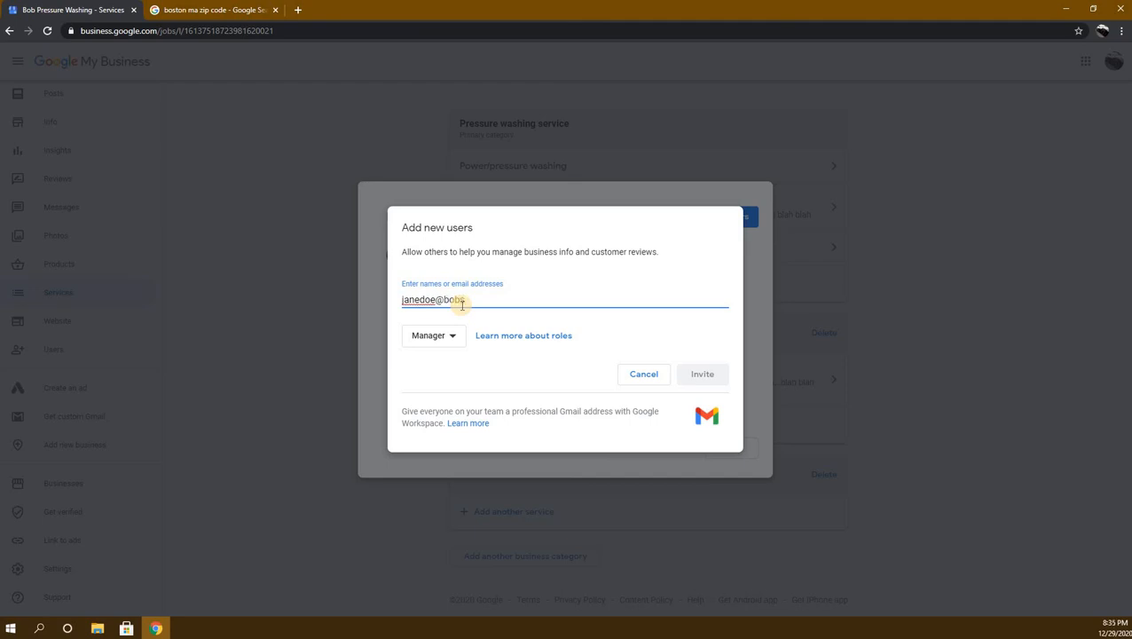
Step: Enter the new manager's e-mail address as the invitee, cancel the invitation and close user management
{"action": "type", "text": "ssurewashing.com"}
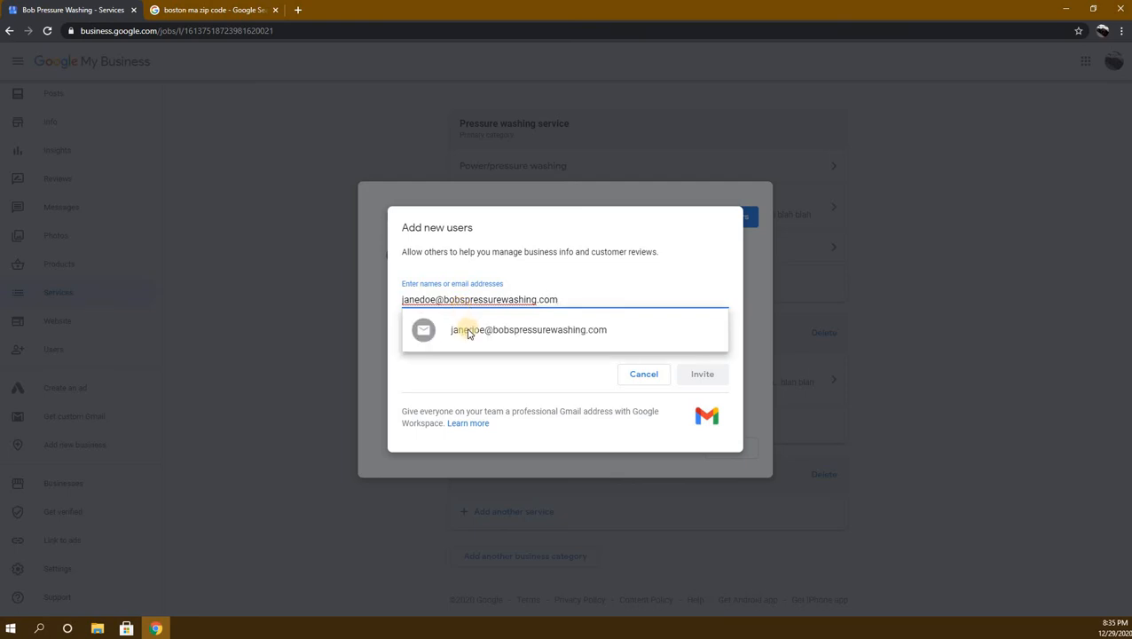
{"action": "left_click", "coordinate": [701, 384]}
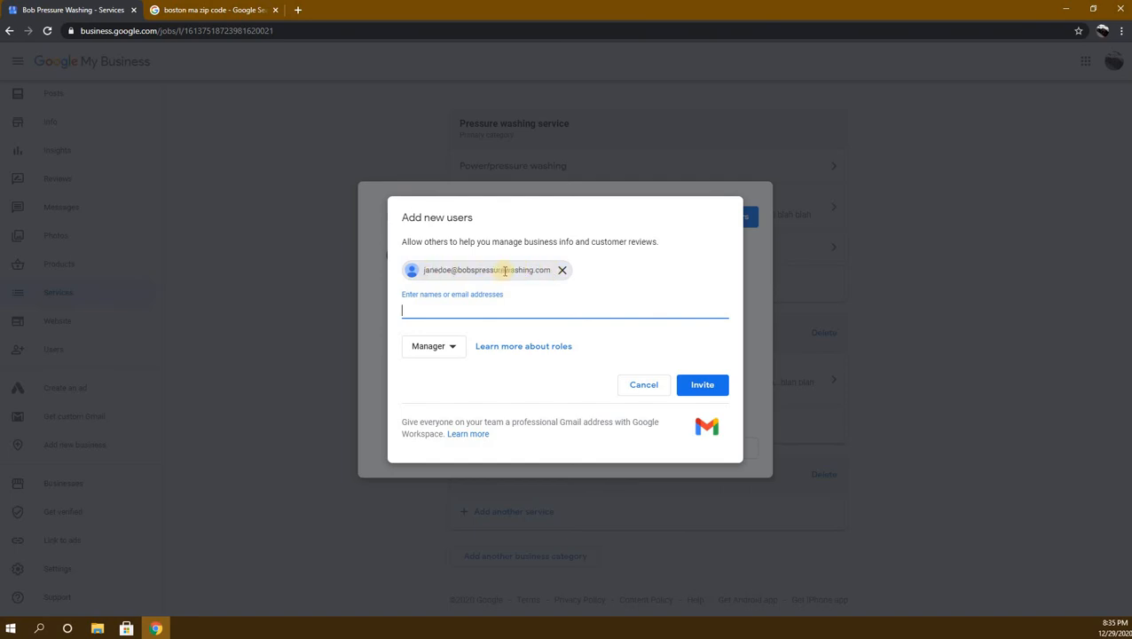
{"action": "left_click", "coordinate": [693, 387]}
{"action": "left_click", "coordinate": [652, 386]}
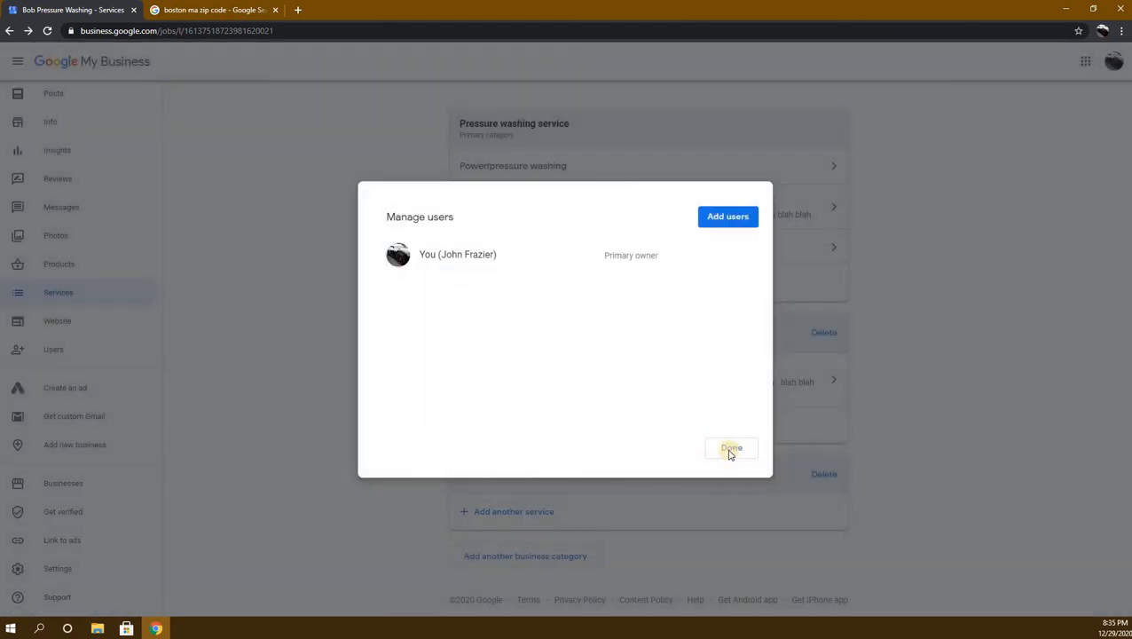
{"action": "left_click", "coordinate": [729, 450]}
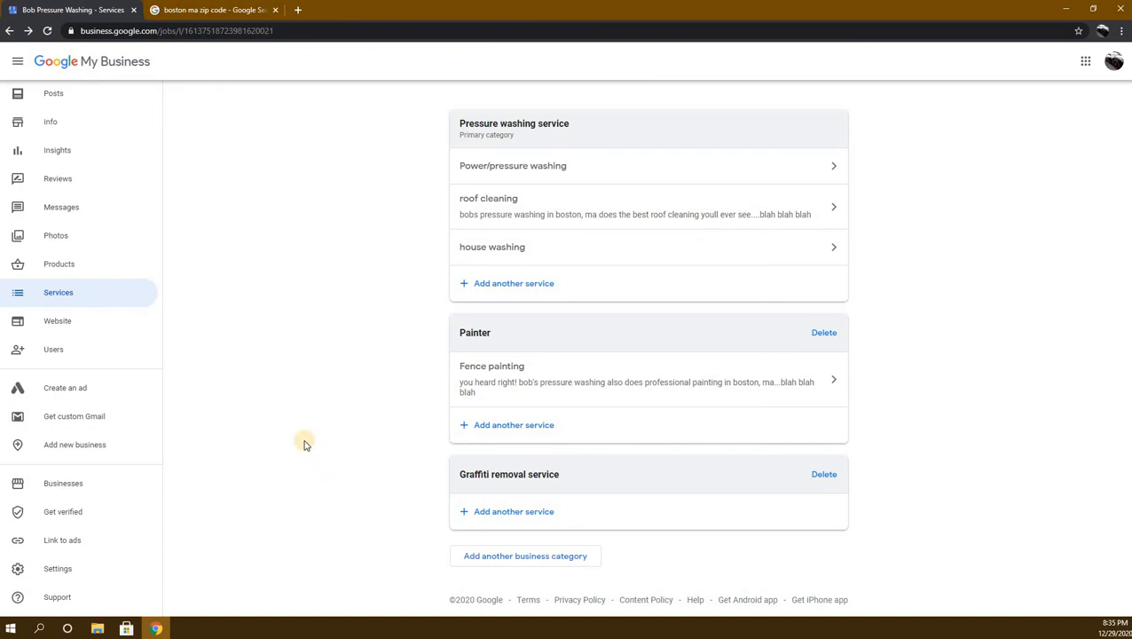
{"action": "scroll", "coordinate": [78, 523], "scroll_direction": "up", "scroll_amount": 2}
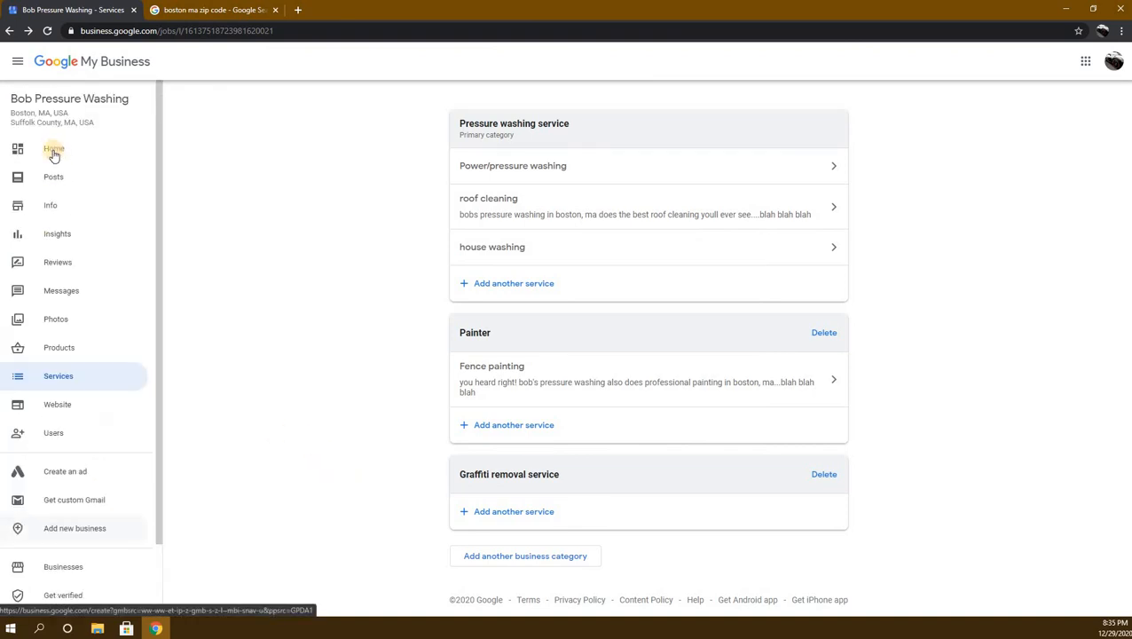